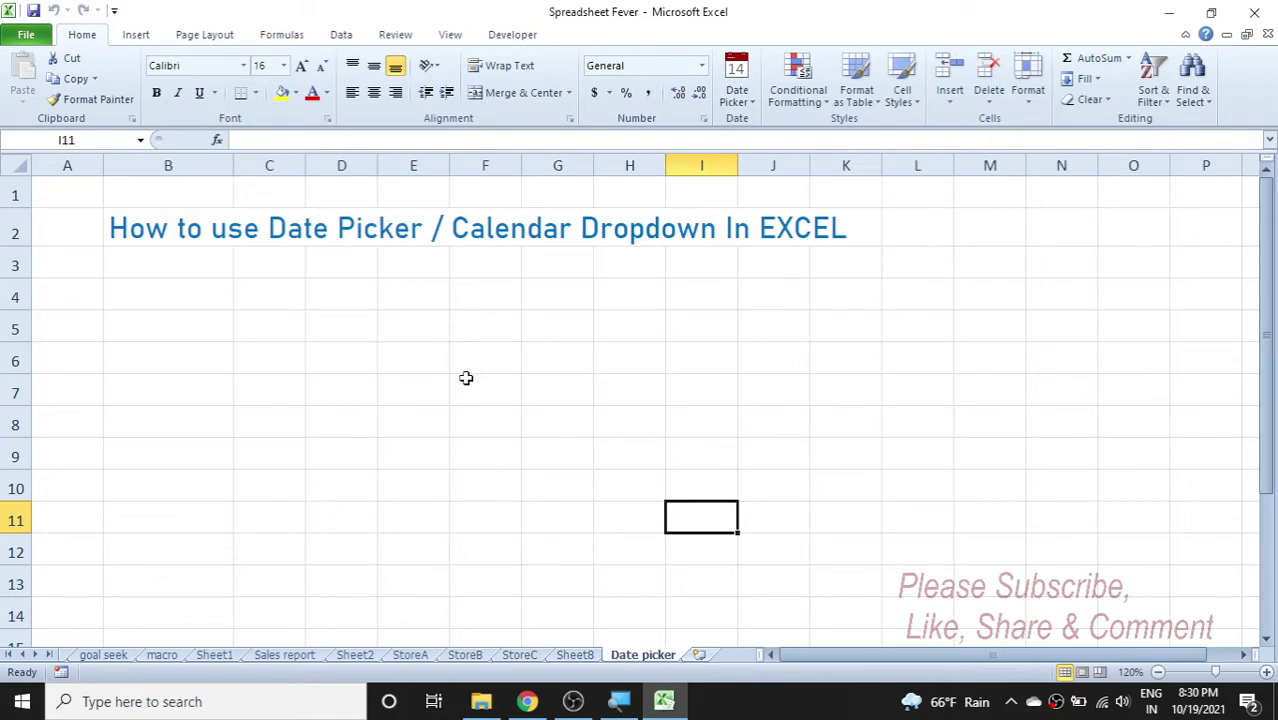
- Insert 10/15/2021 into cell B4 using the Date Picker calendar from B4's right-click menu
left_click(168, 282)
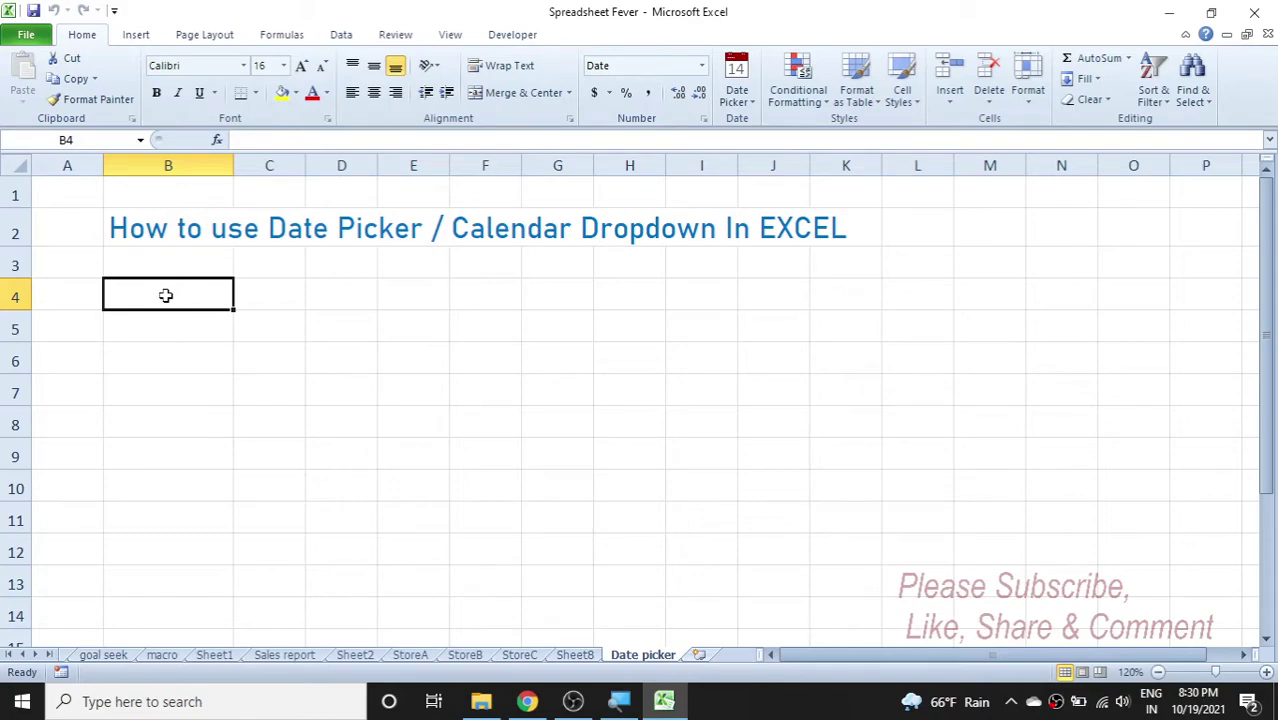
right_click(174, 297)
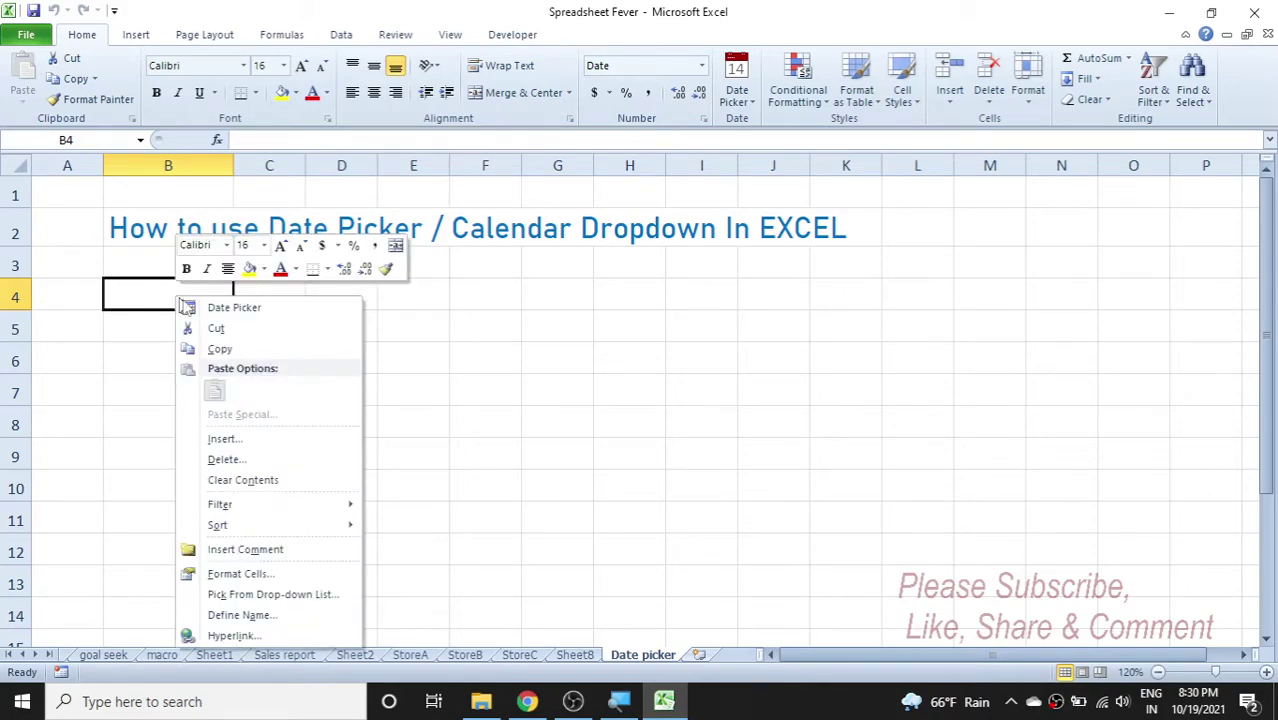
left_click(248, 311)
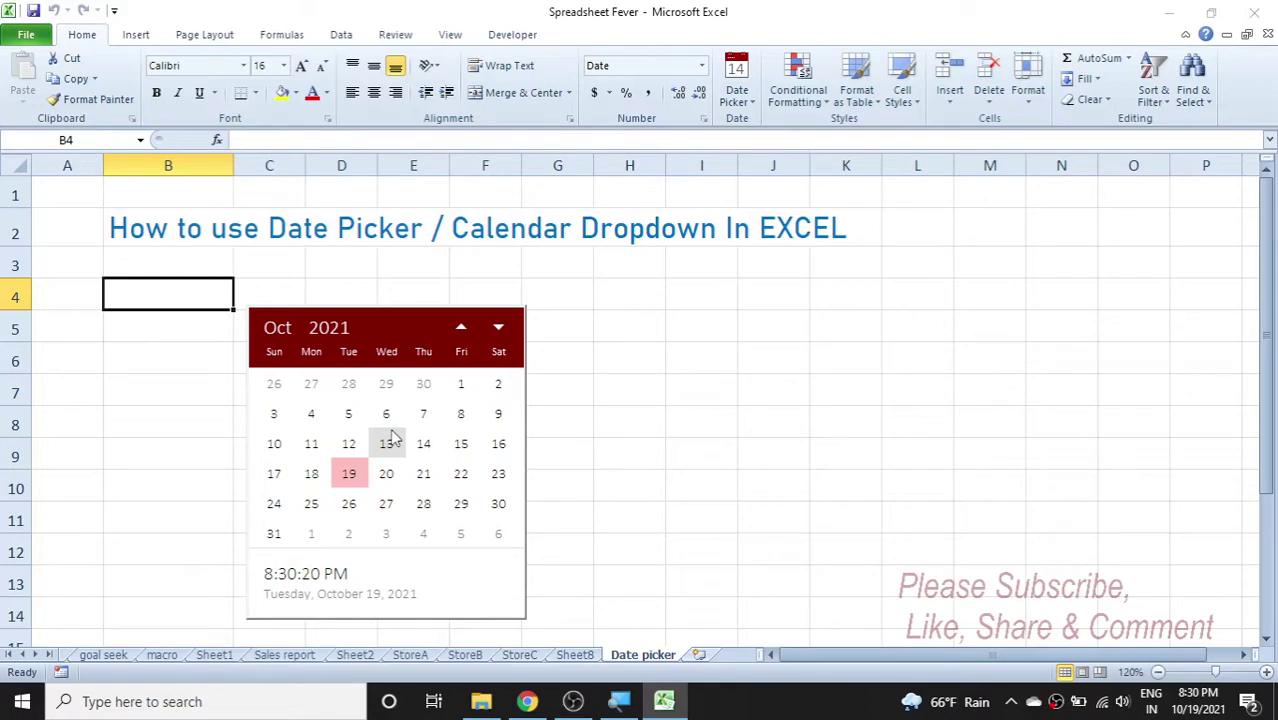
left_click(465, 447)
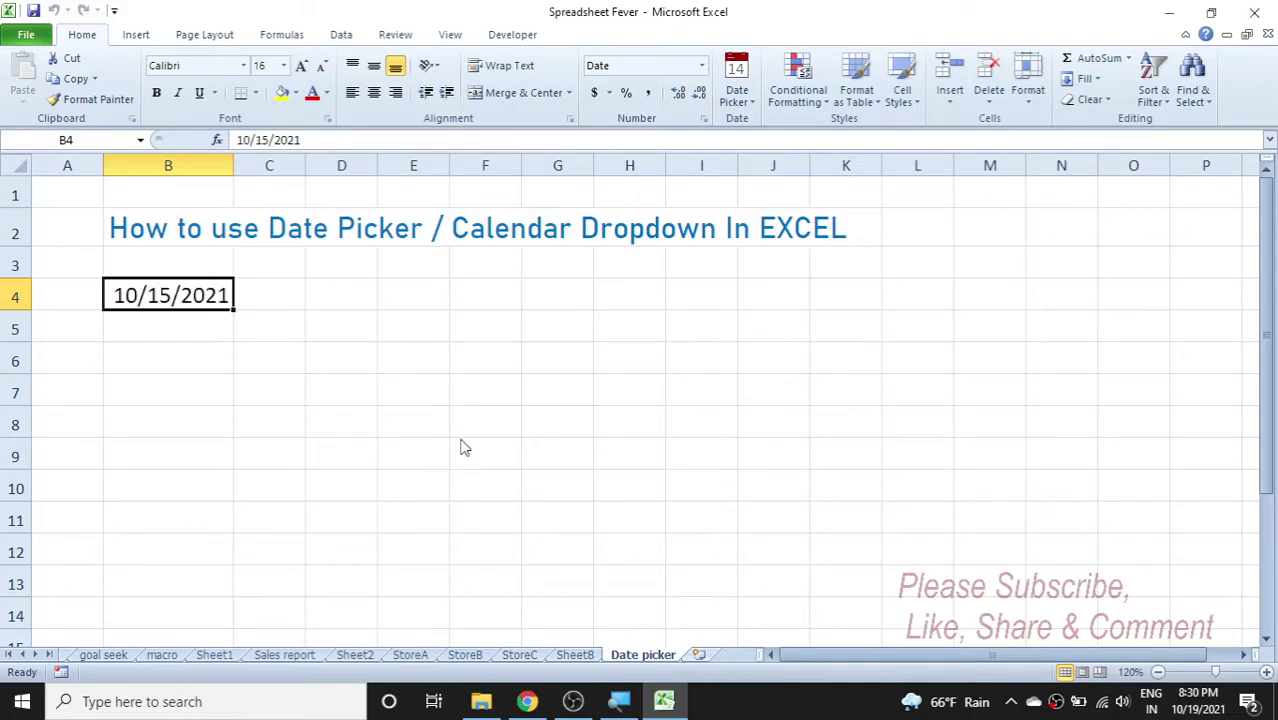
left_click(463, 450)
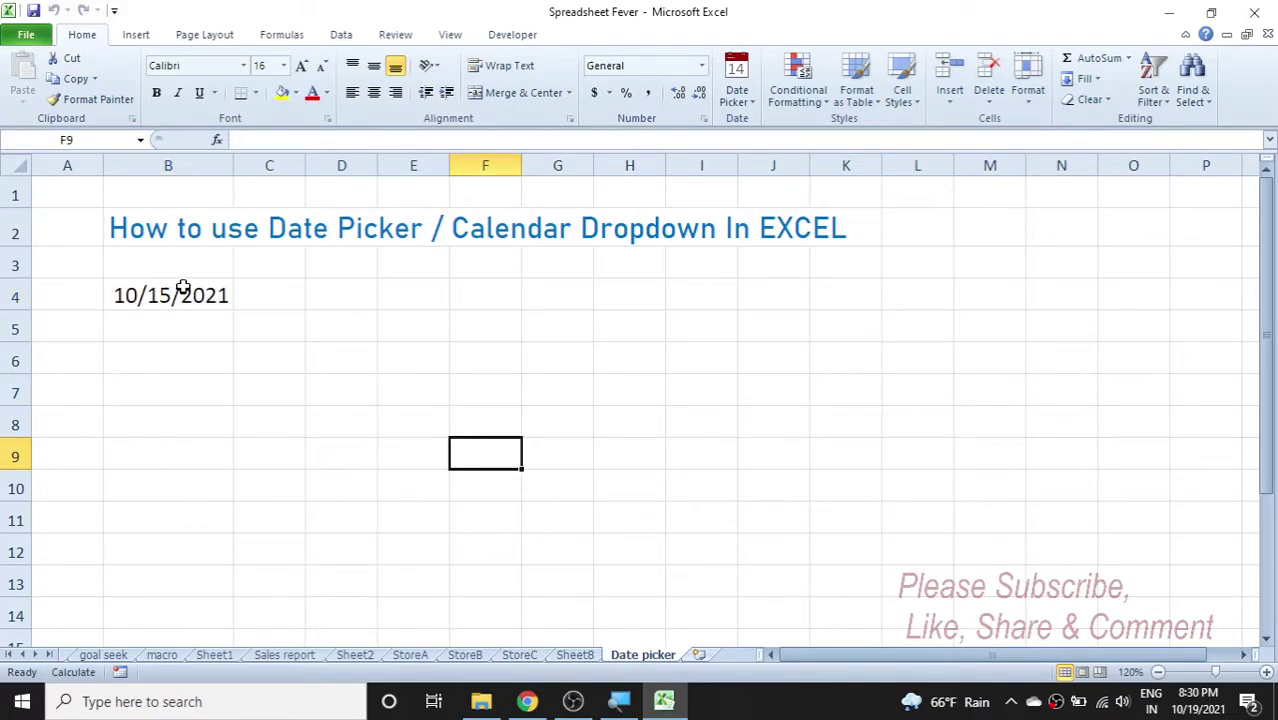
left_click(179, 330)
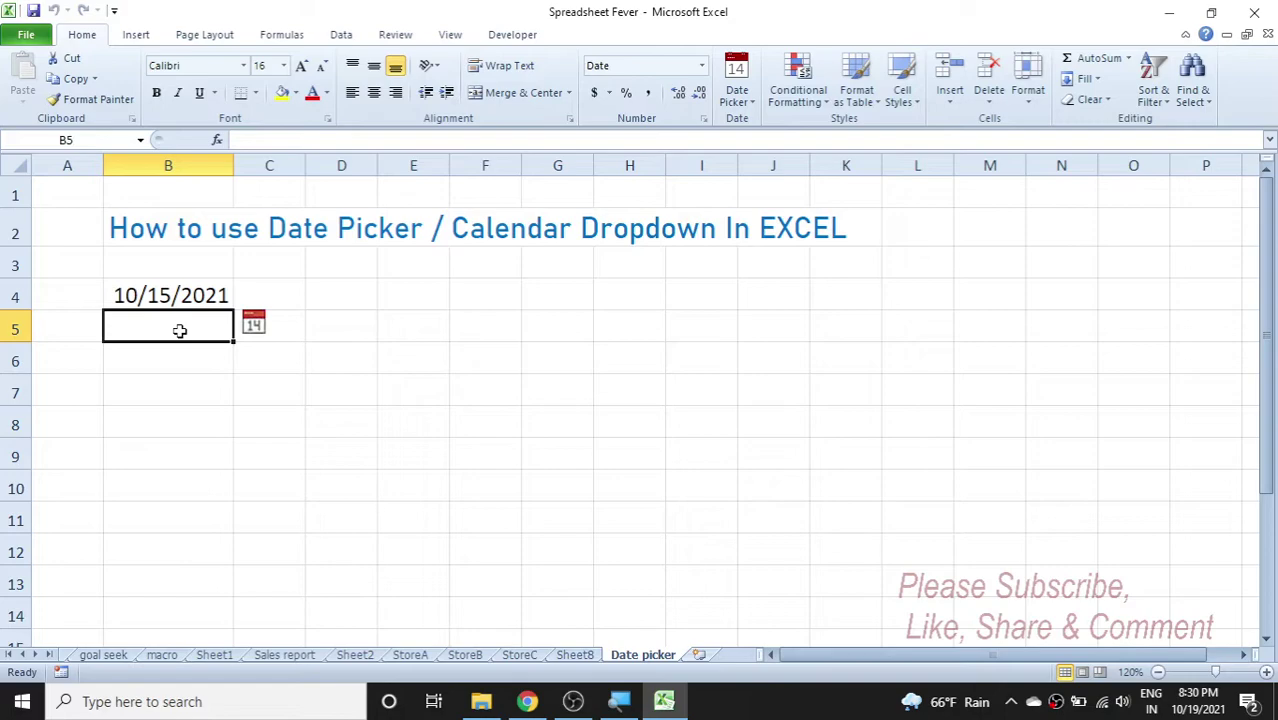
left_click(258, 323)
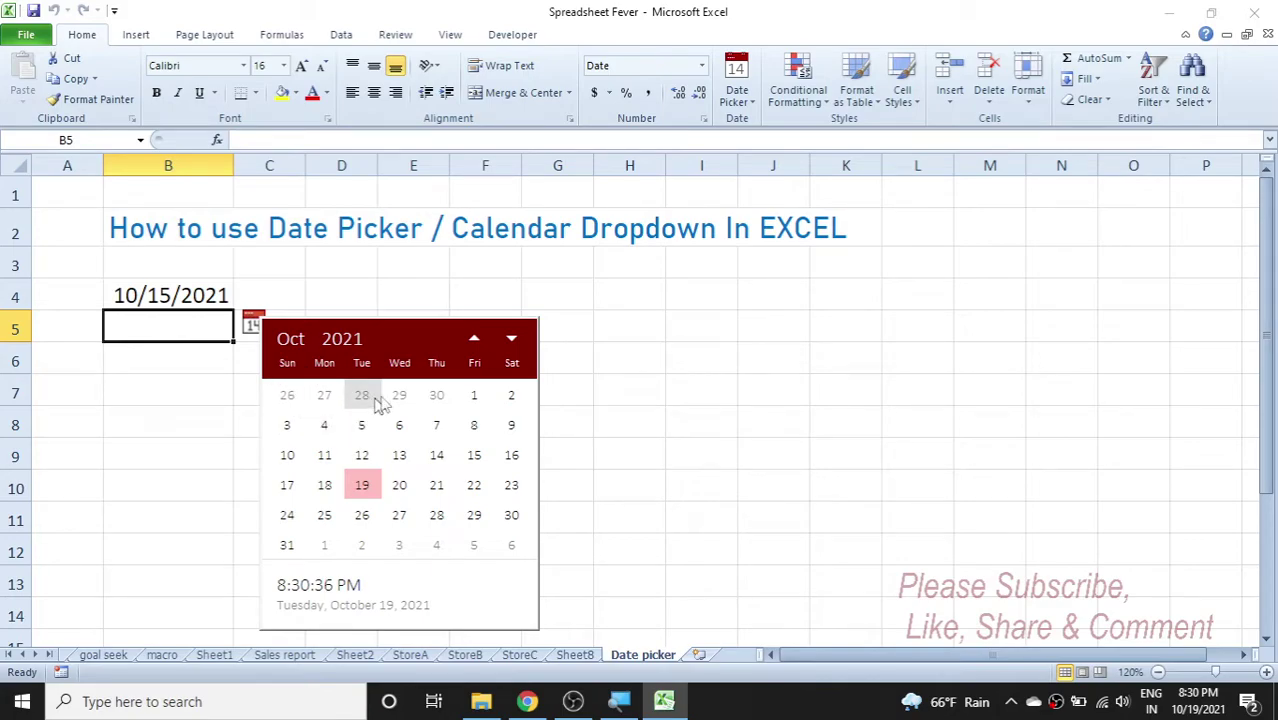
left_click(475, 341)
left_click(475, 341)
left_click(475, 341)
left_click(475, 341)
left_click(475, 341)
left_click(475, 341)
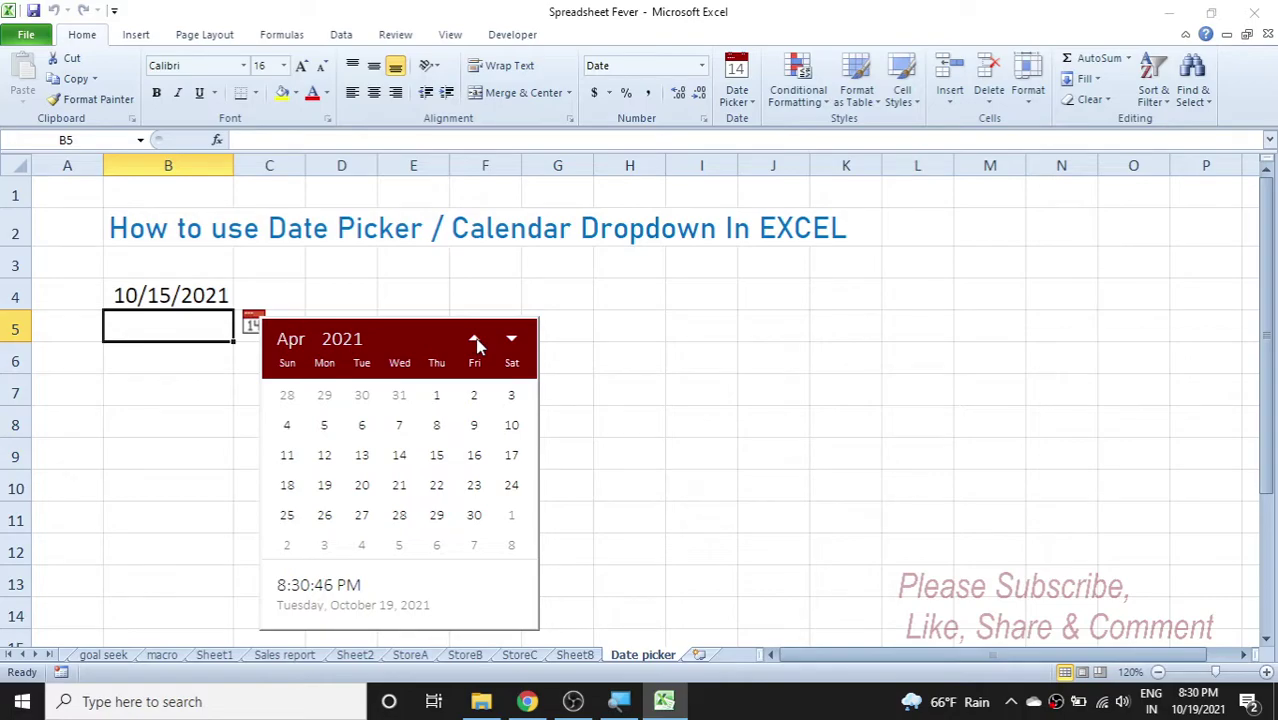
left_click(512, 341)
left_click(512, 341)
left_click(512, 341)
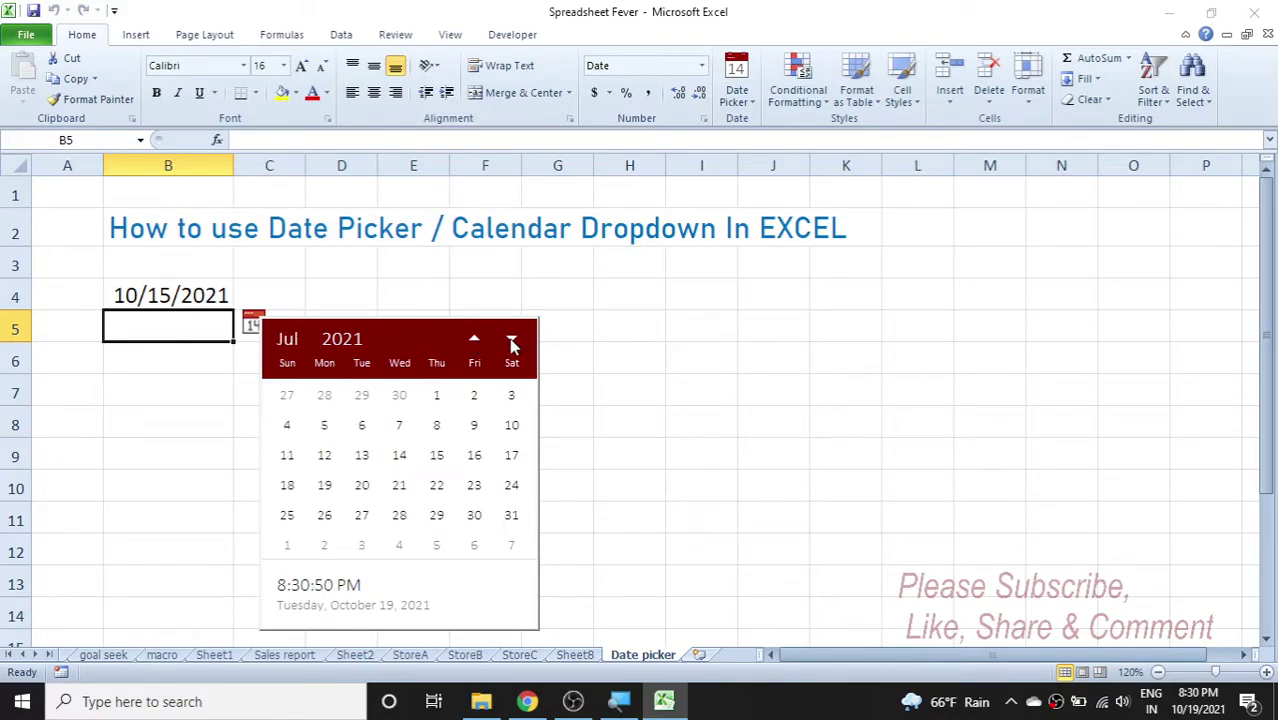
left_click(355, 344)
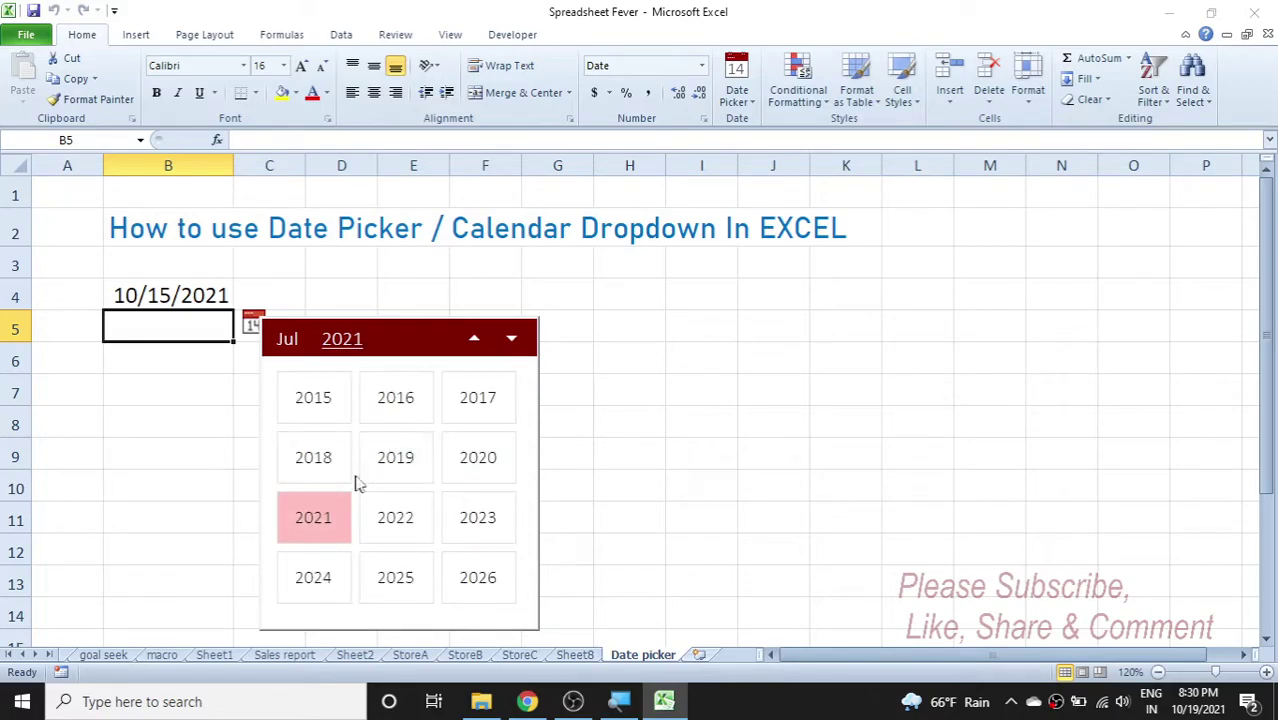
left_click(656, 428)
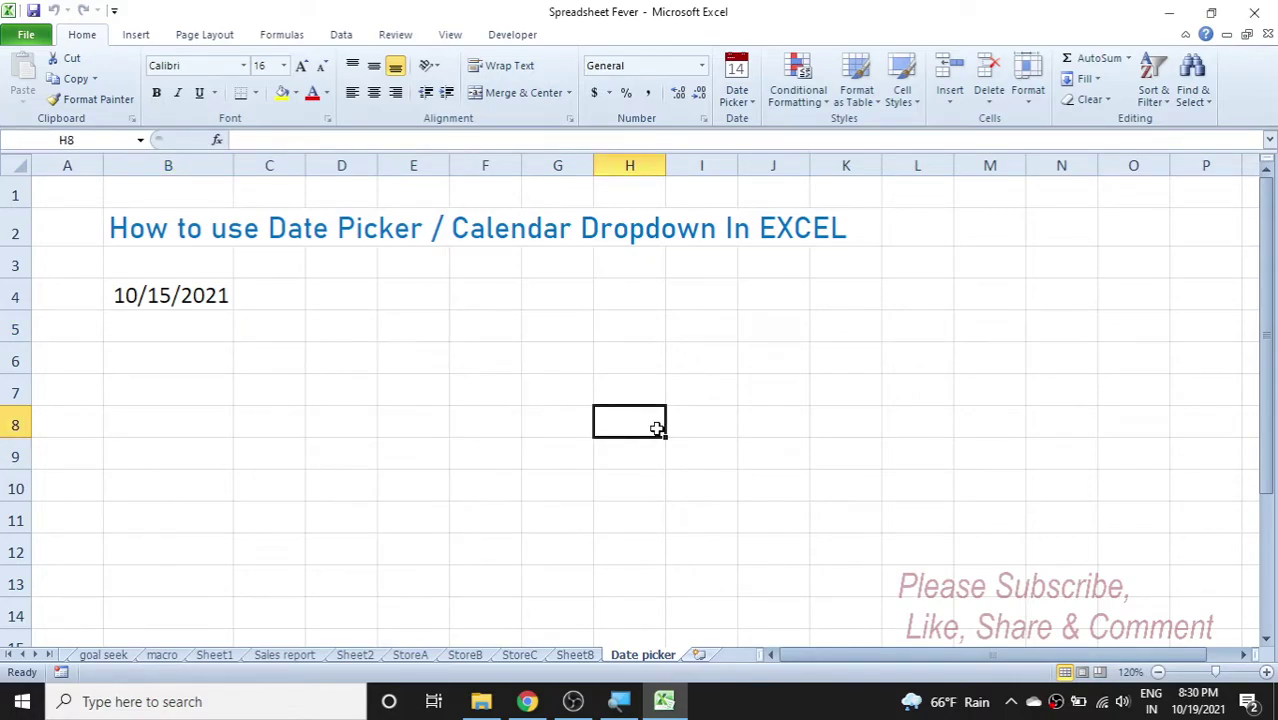
left_click(195, 370)
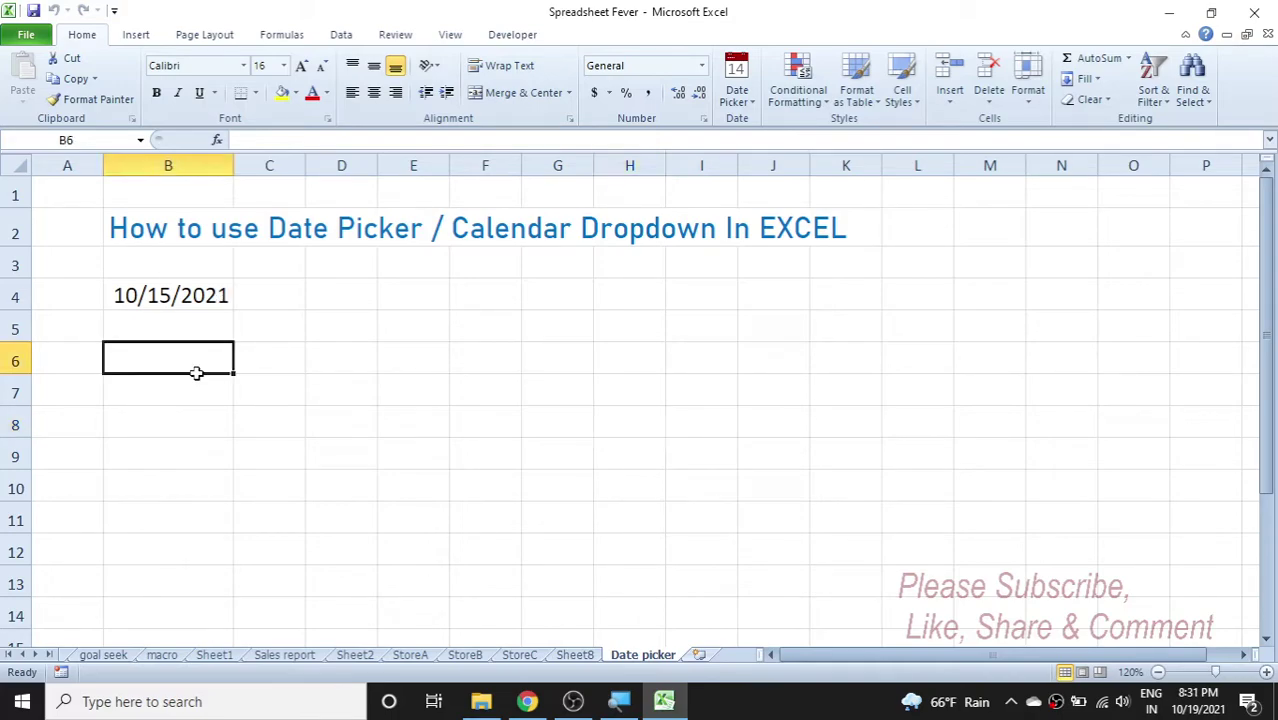
- Enter the heading 'Date' in cell E4
left_click(426, 292)
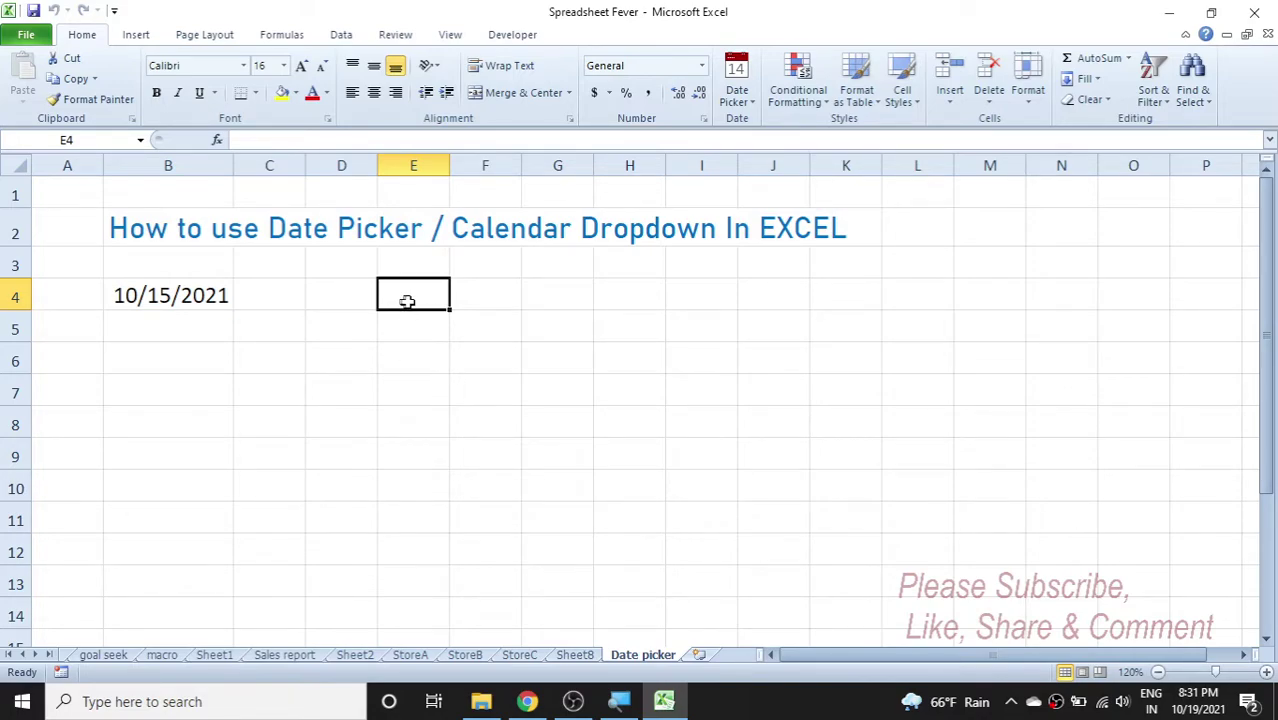
type("Date")
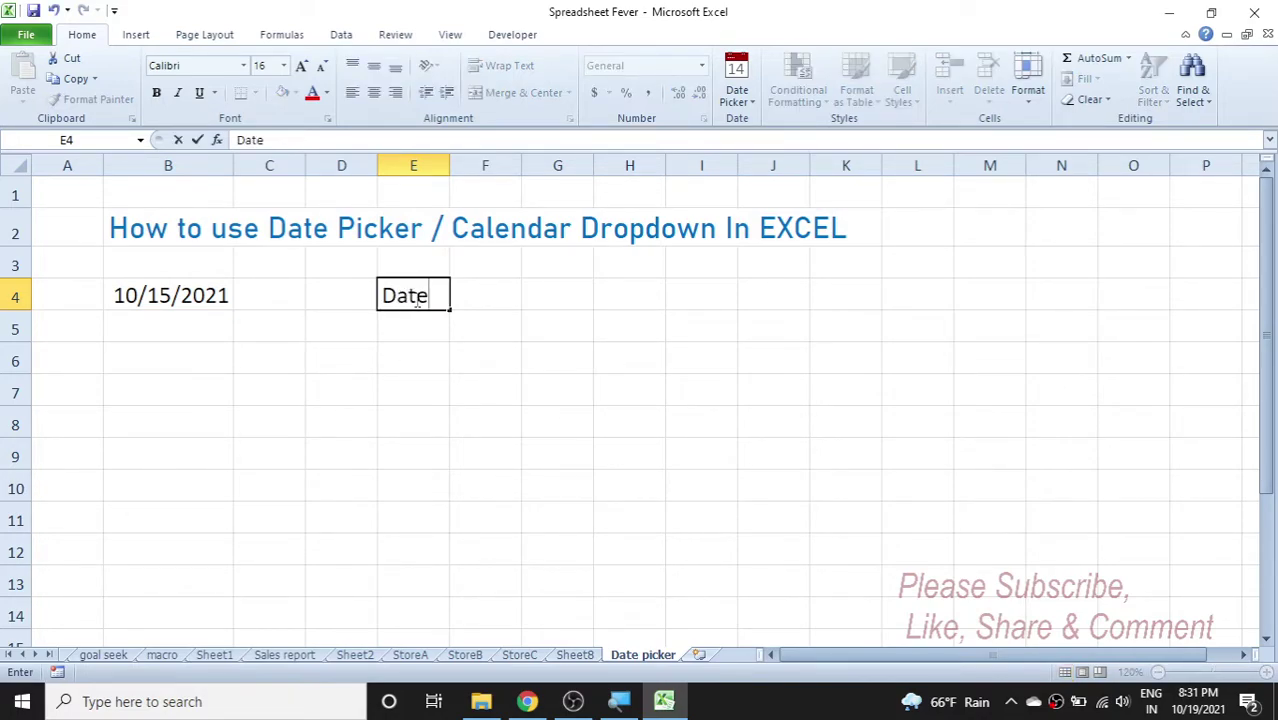
key("Return")
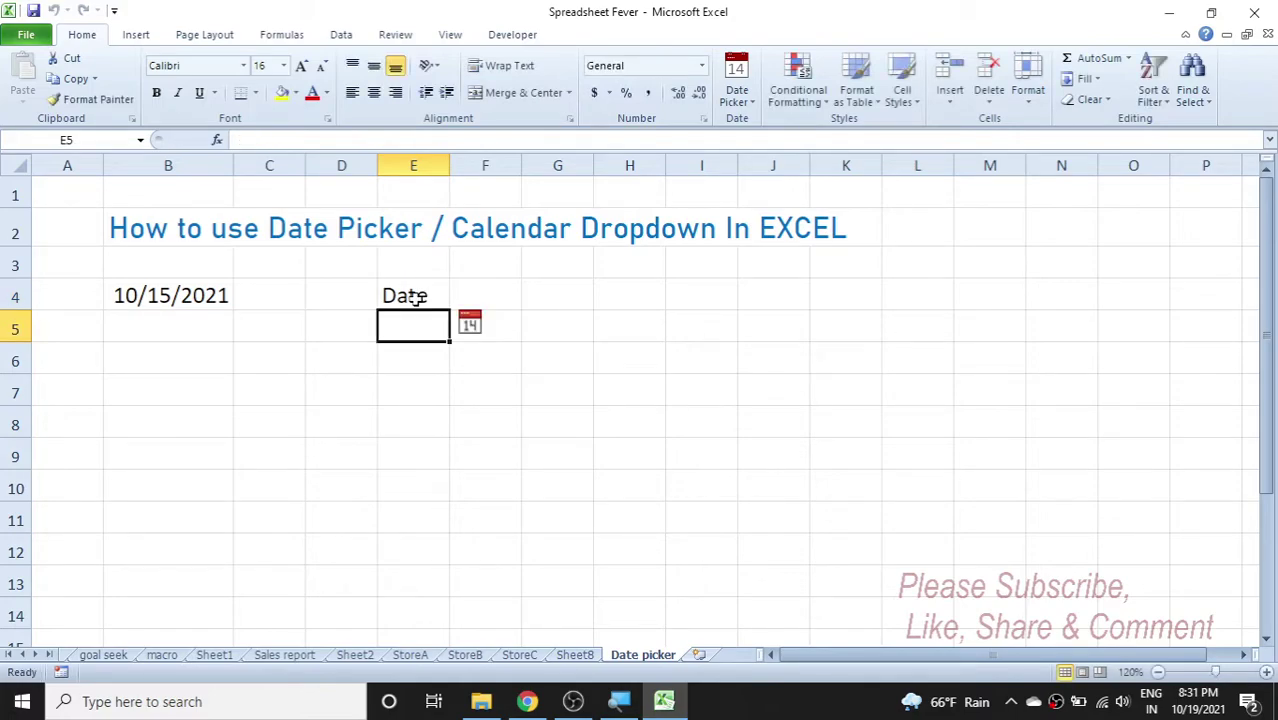
left_click(687, 365)
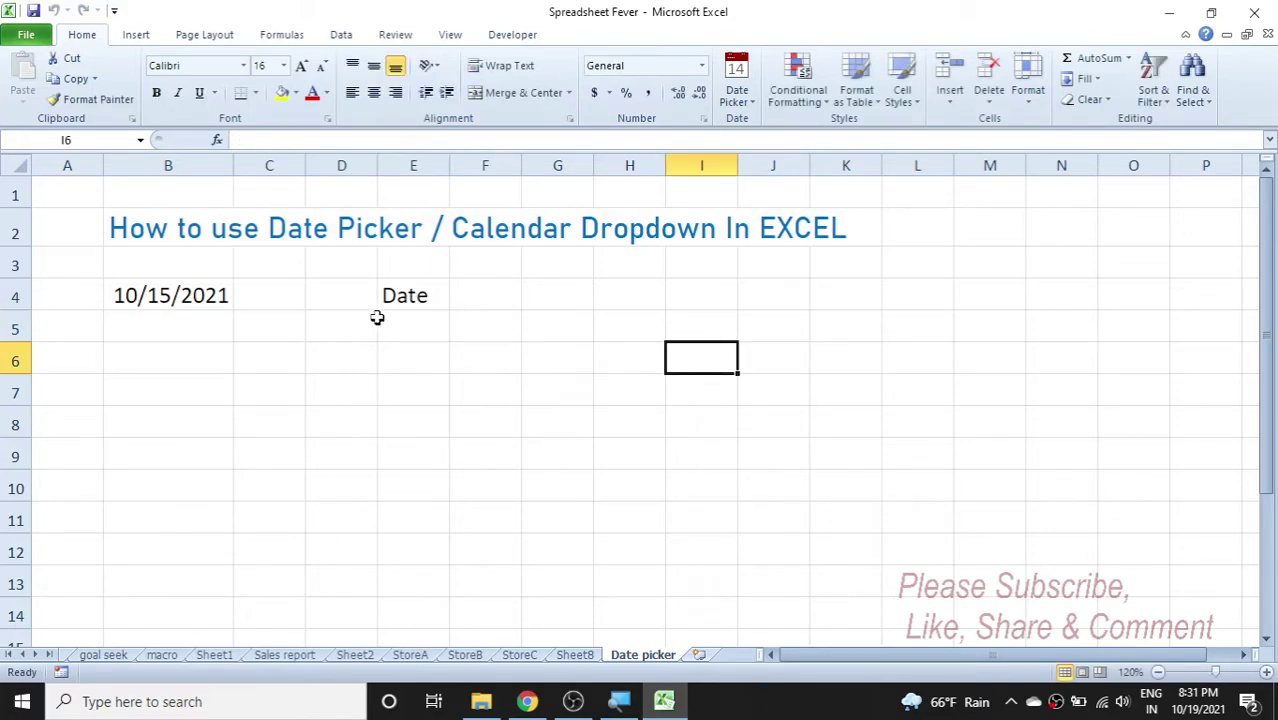
- Fill E5 with 10/15/2021 from its calendar dropdown and widen column E to fit
left_click(389, 355)
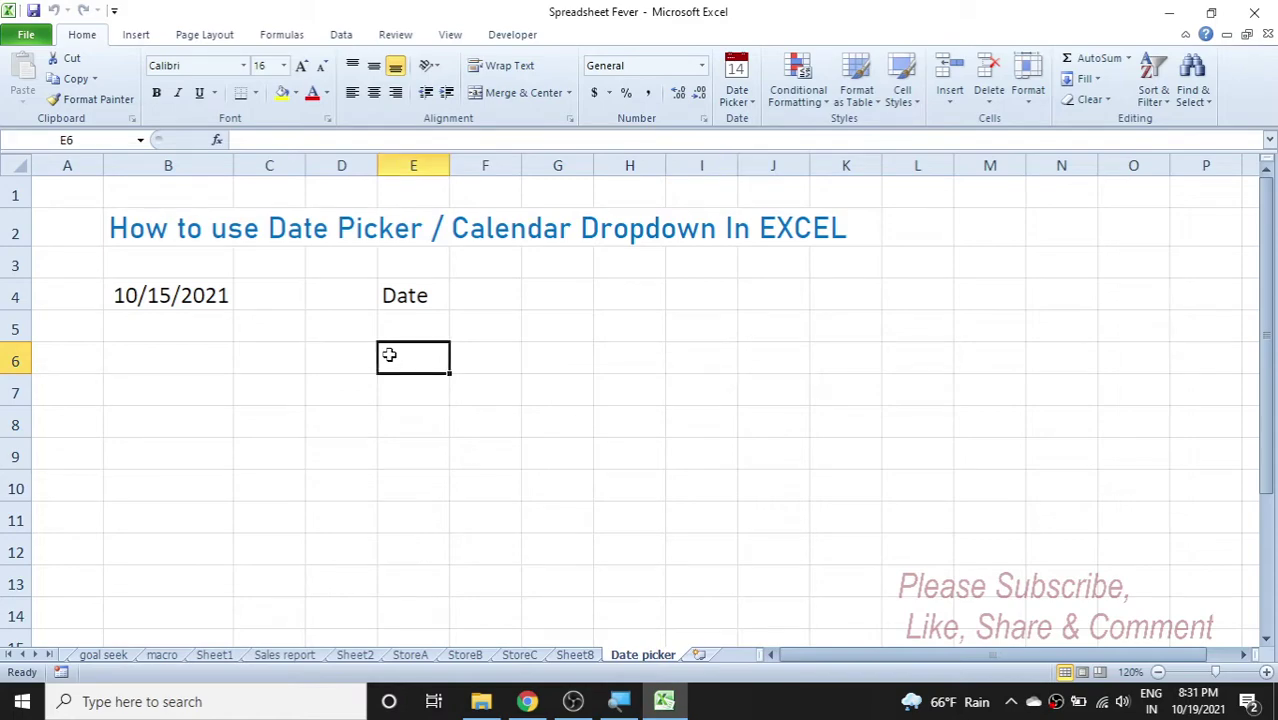
left_click(415, 328)
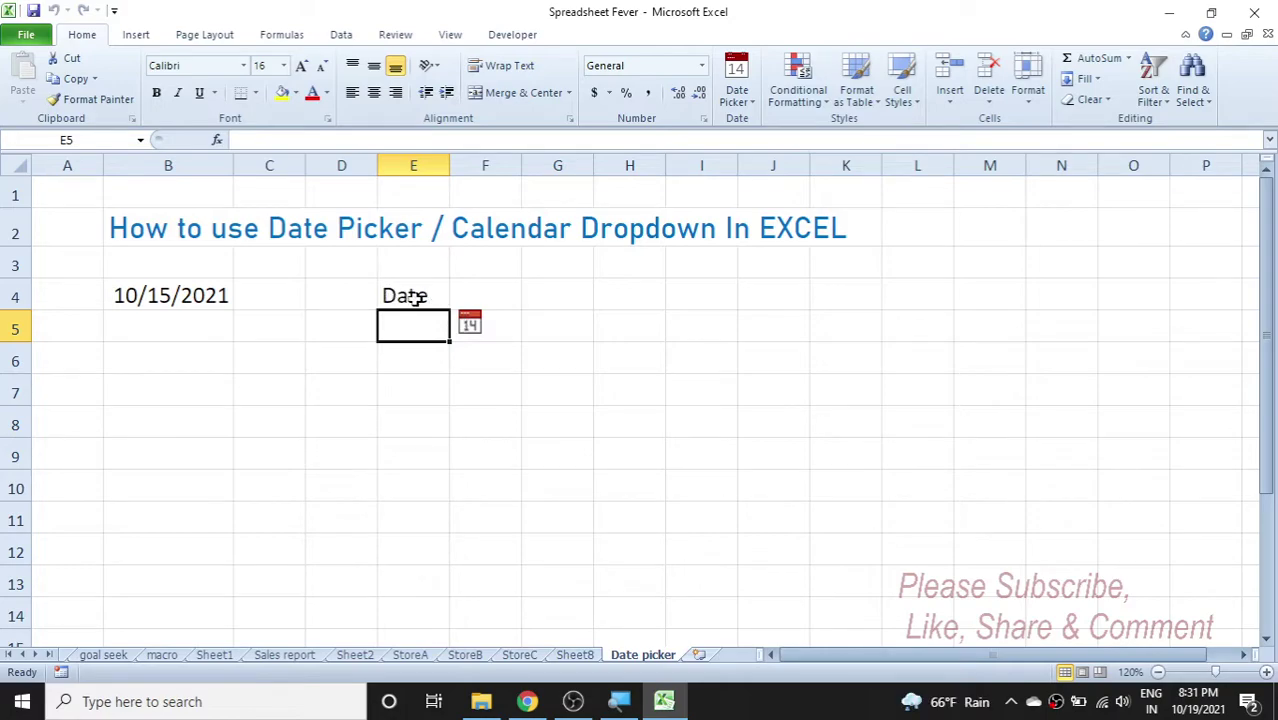
left_click(469, 322)
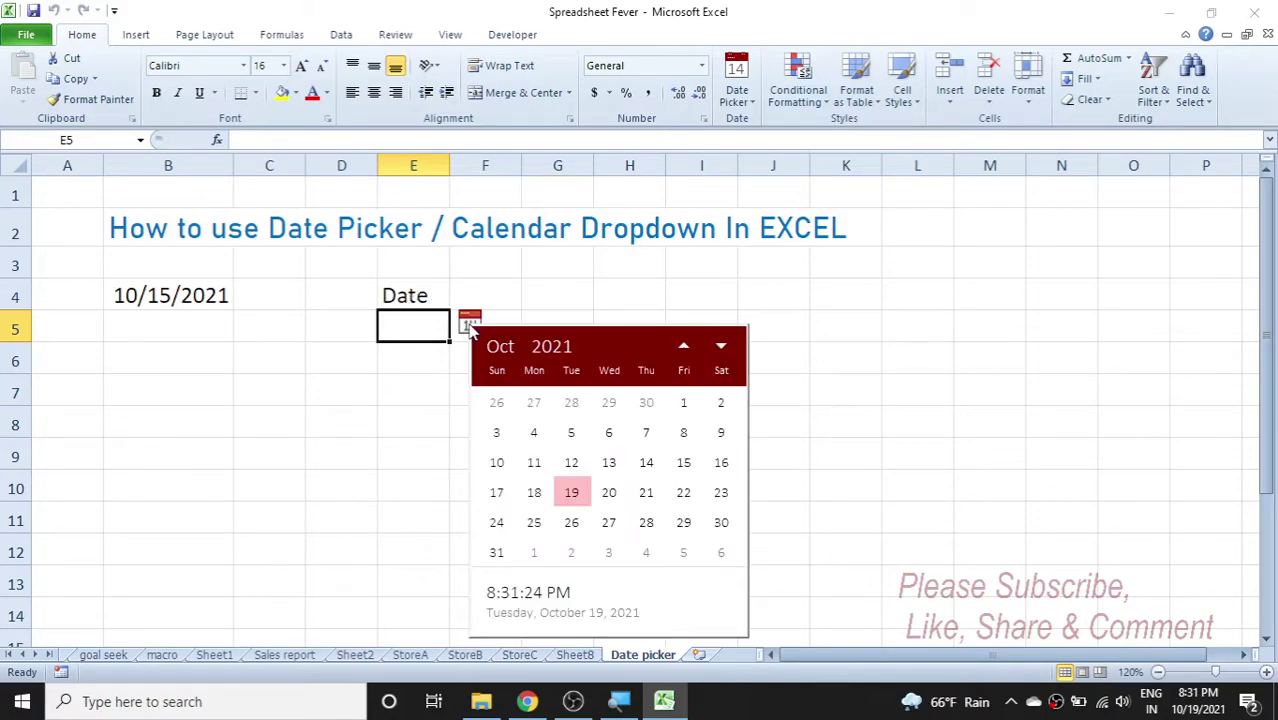
left_click(532, 287)
left_click(553, 328)
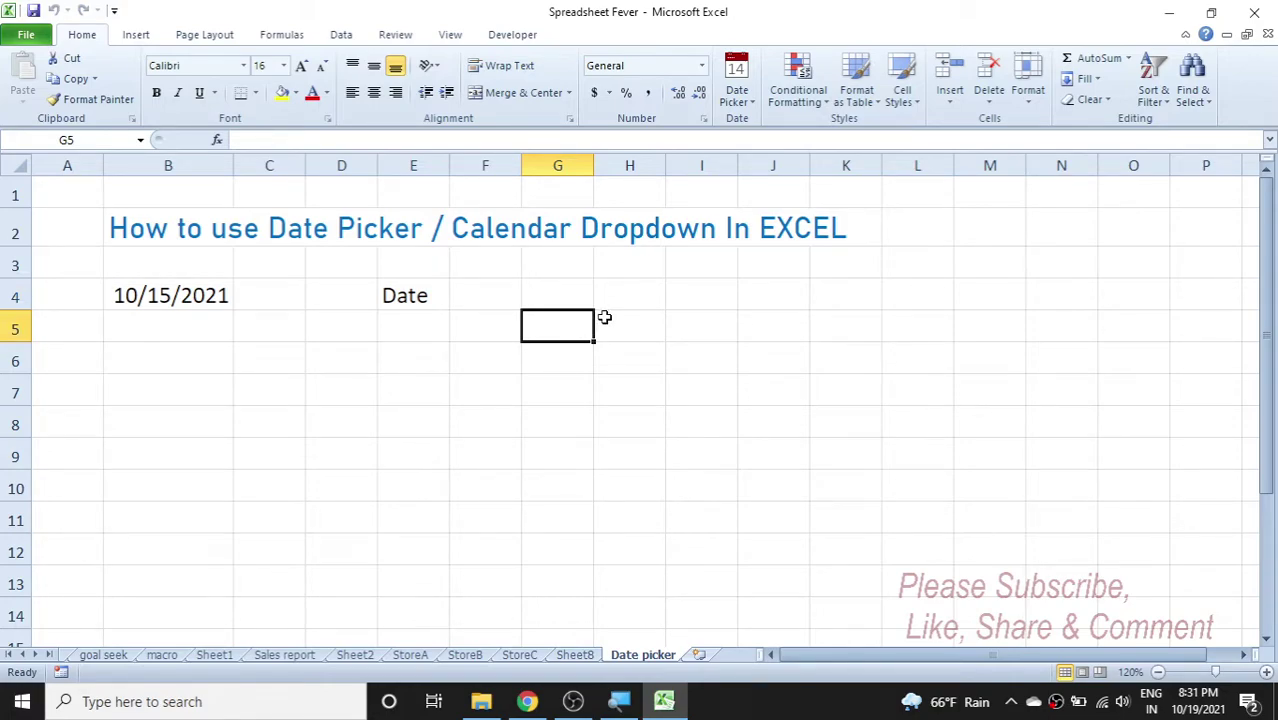
left_click(424, 291)
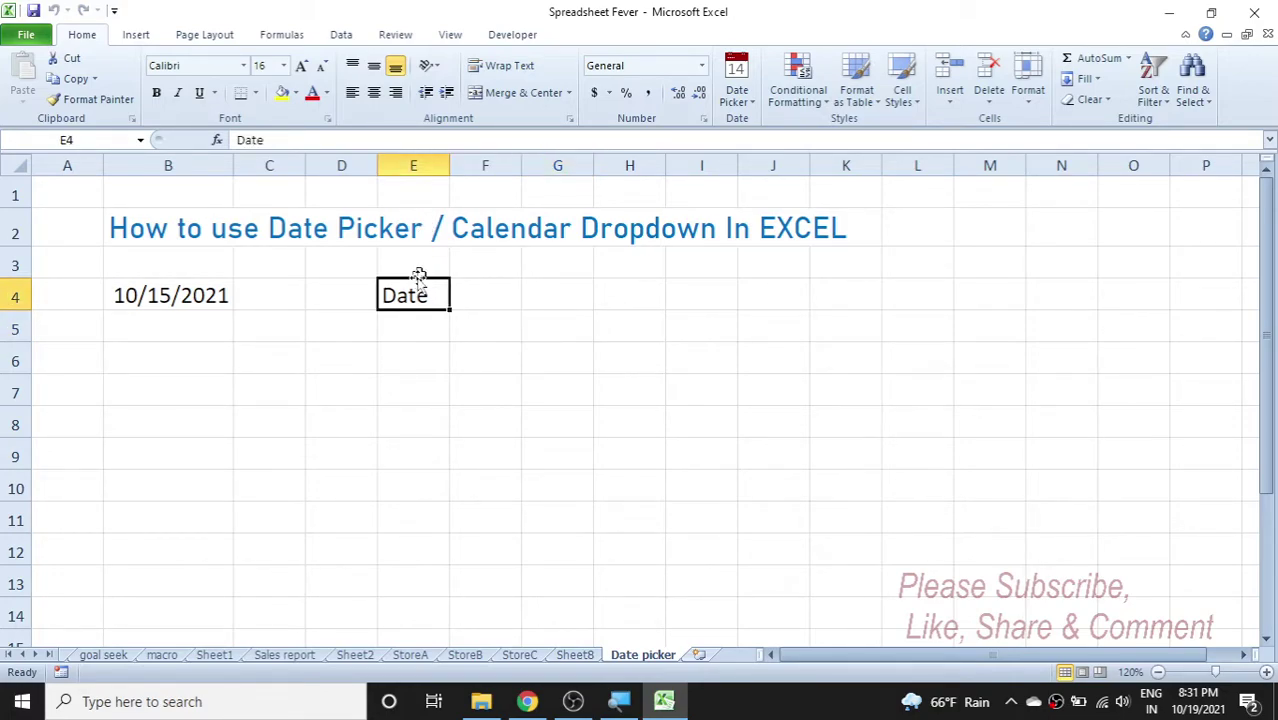
left_click(414, 333)
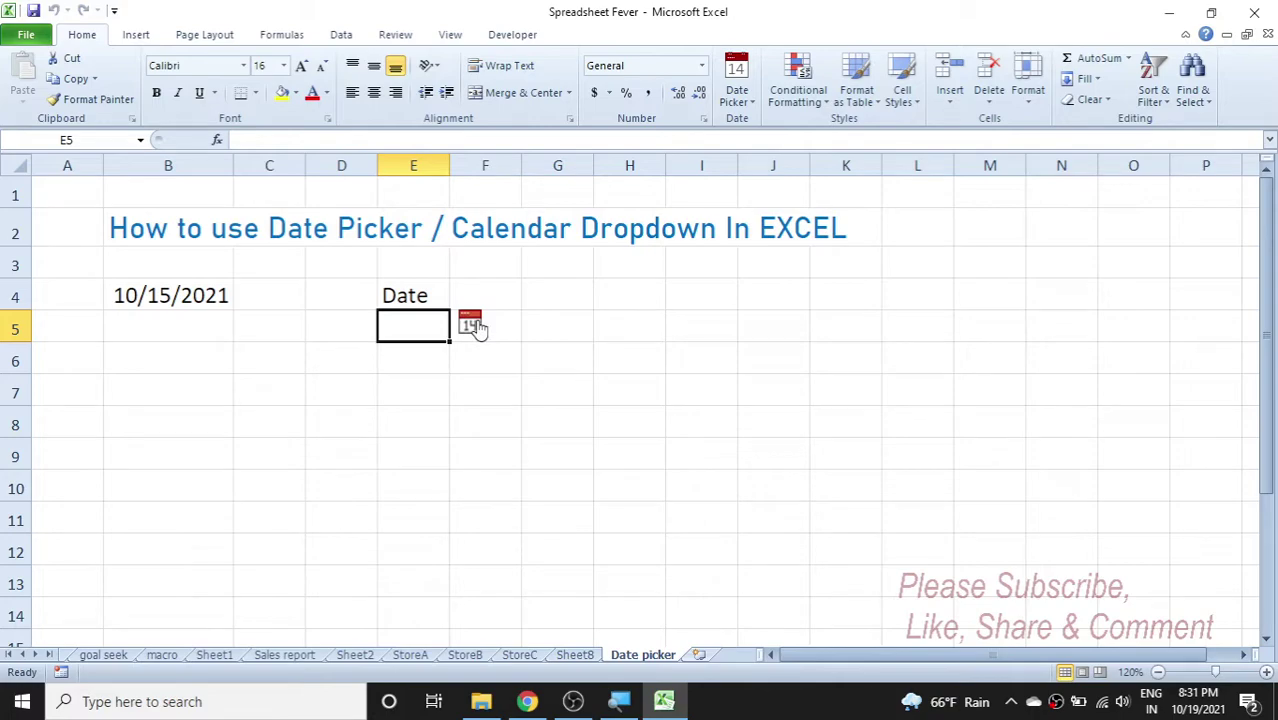
left_click(472, 325)
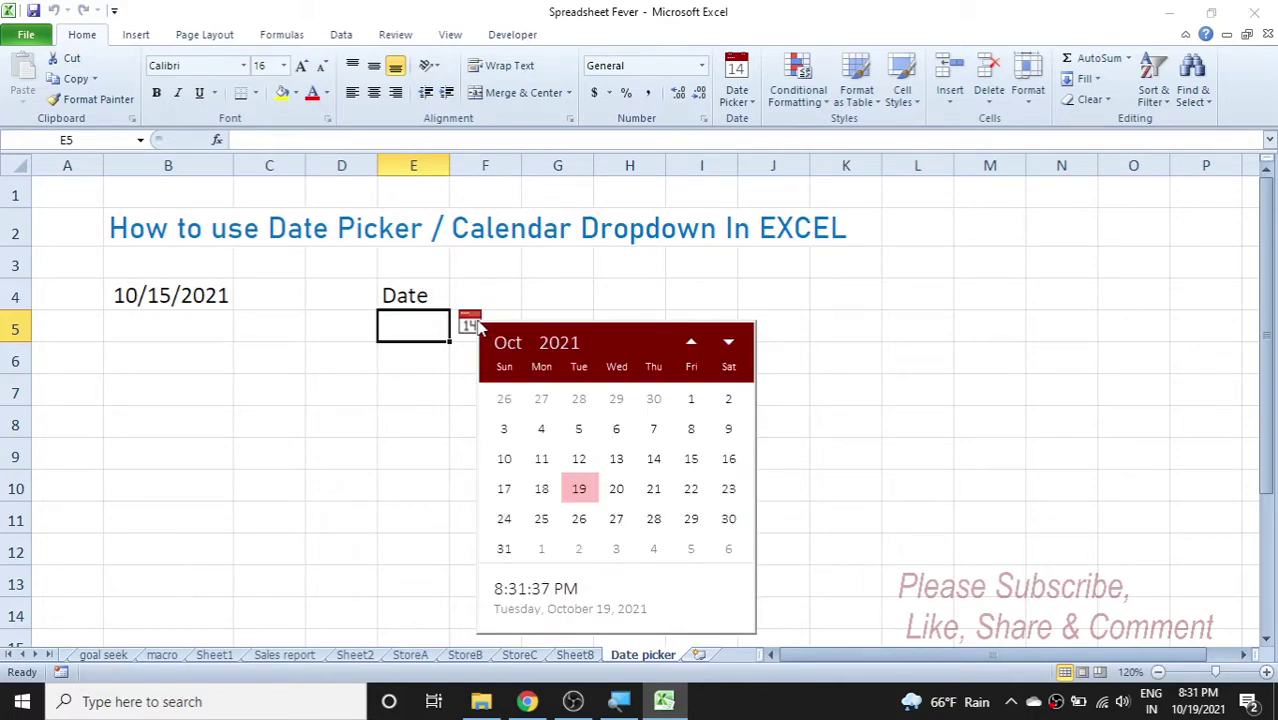
left_click(691, 458)
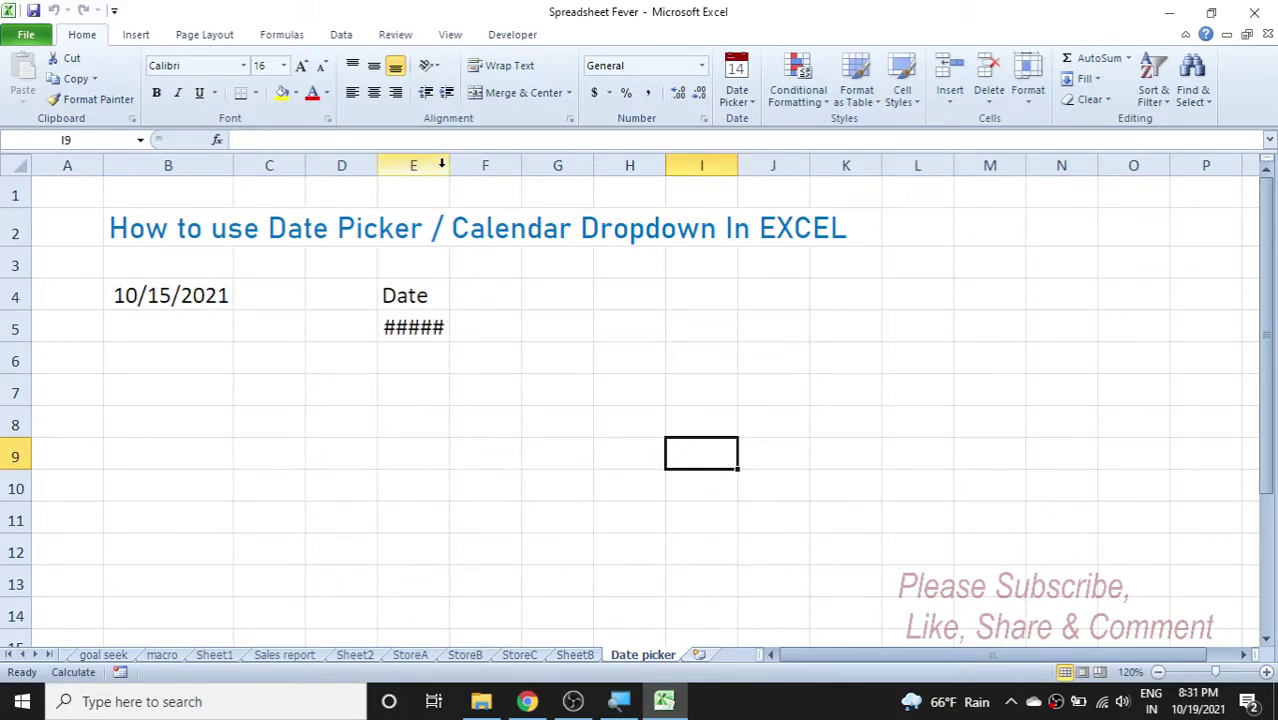
left_click_drag(450, 166, 502, 176)
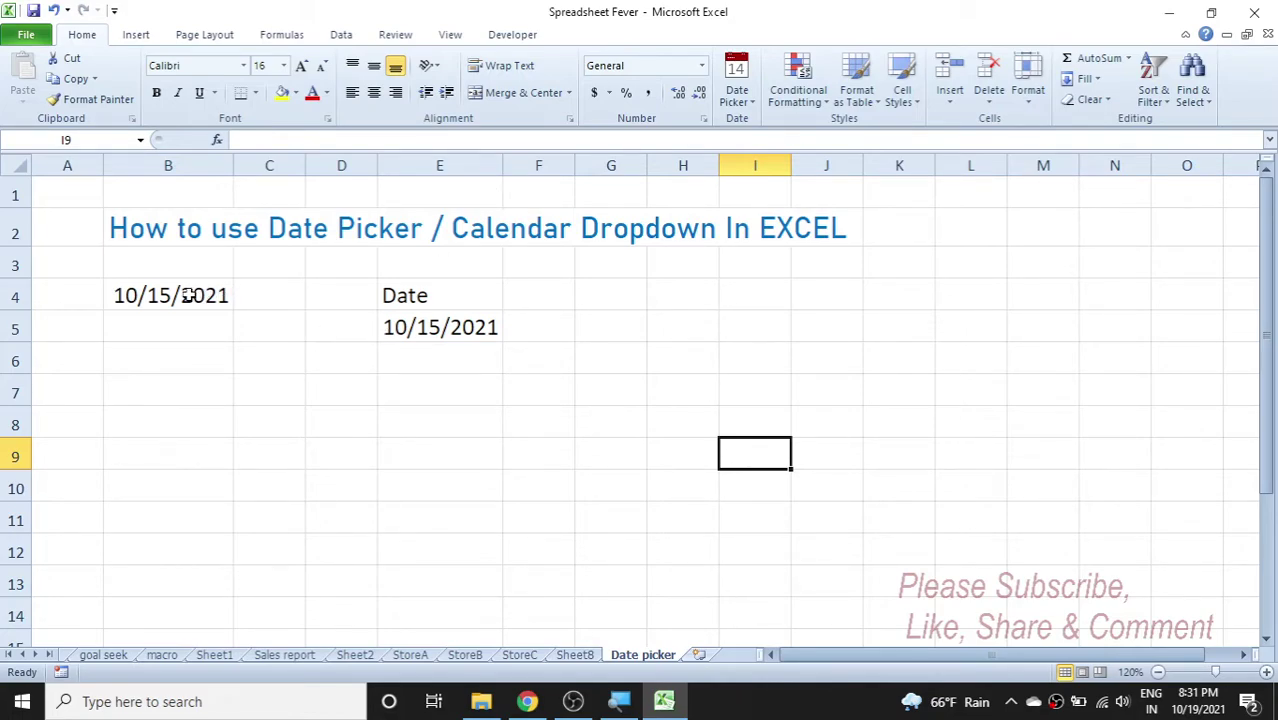
- Clear the entries in B4:E7, then switch to the Excel Date Picker page in Chrome
left_click_drag(186, 295, 461, 376)
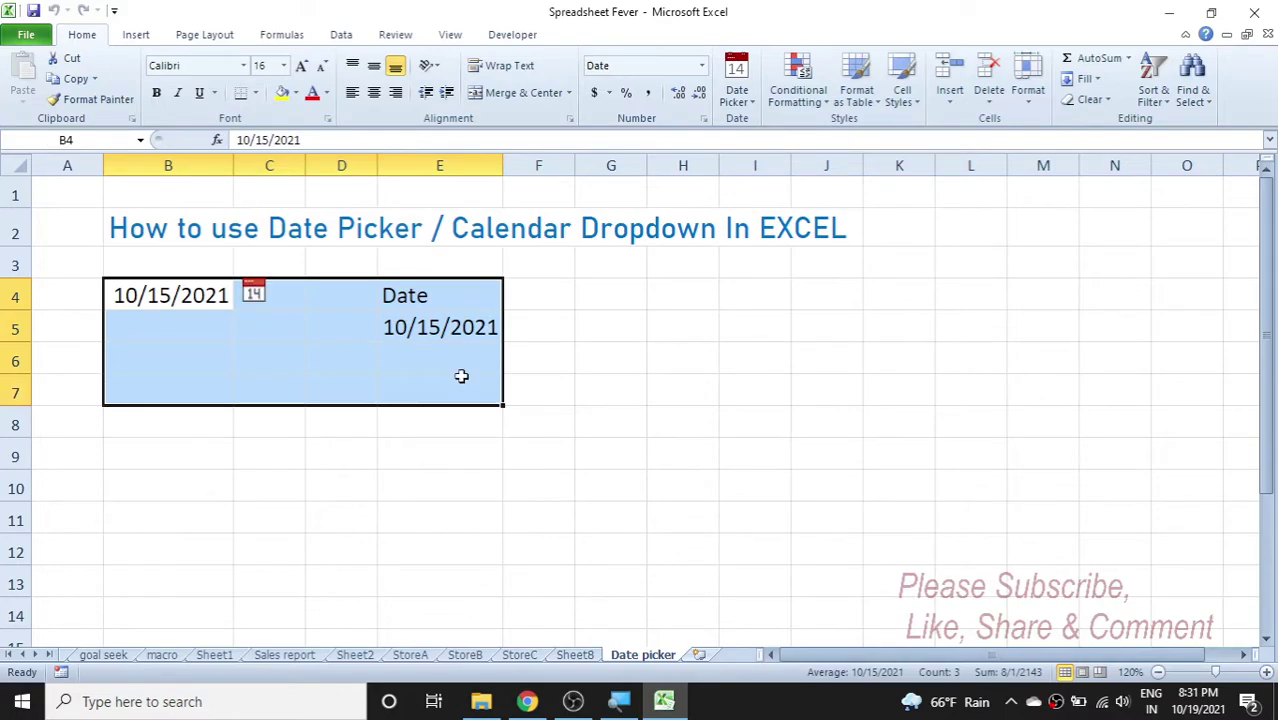
key("Delete")
left_click(622, 337)
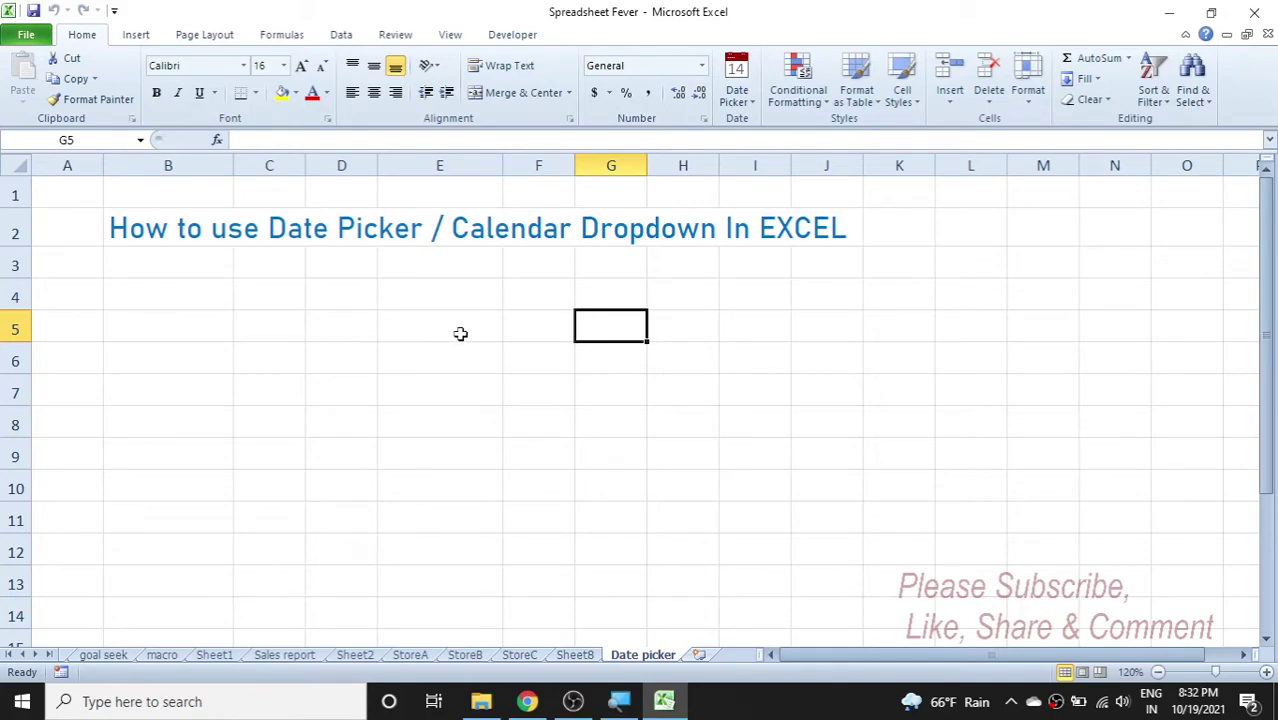
left_click(527, 702)
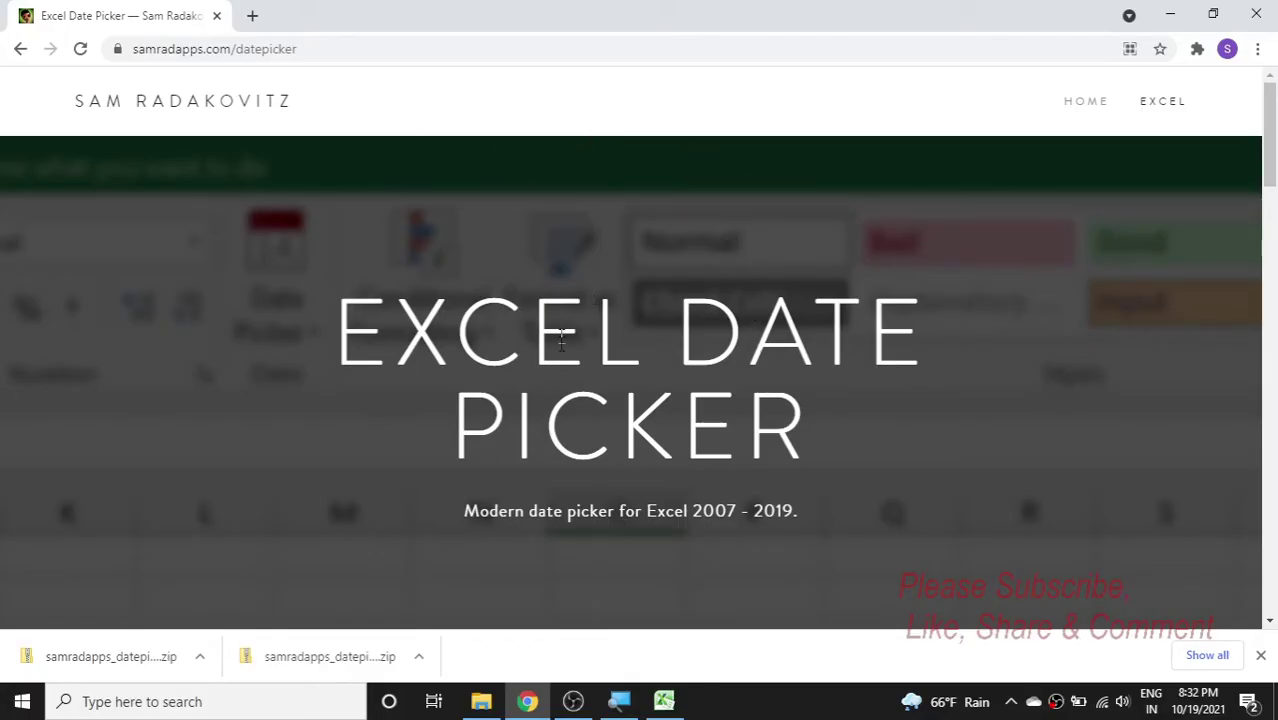
- Bring the Download now and How to install section into view, then minimize Chrome
left_click_drag(1273, 158, 1272, 390)
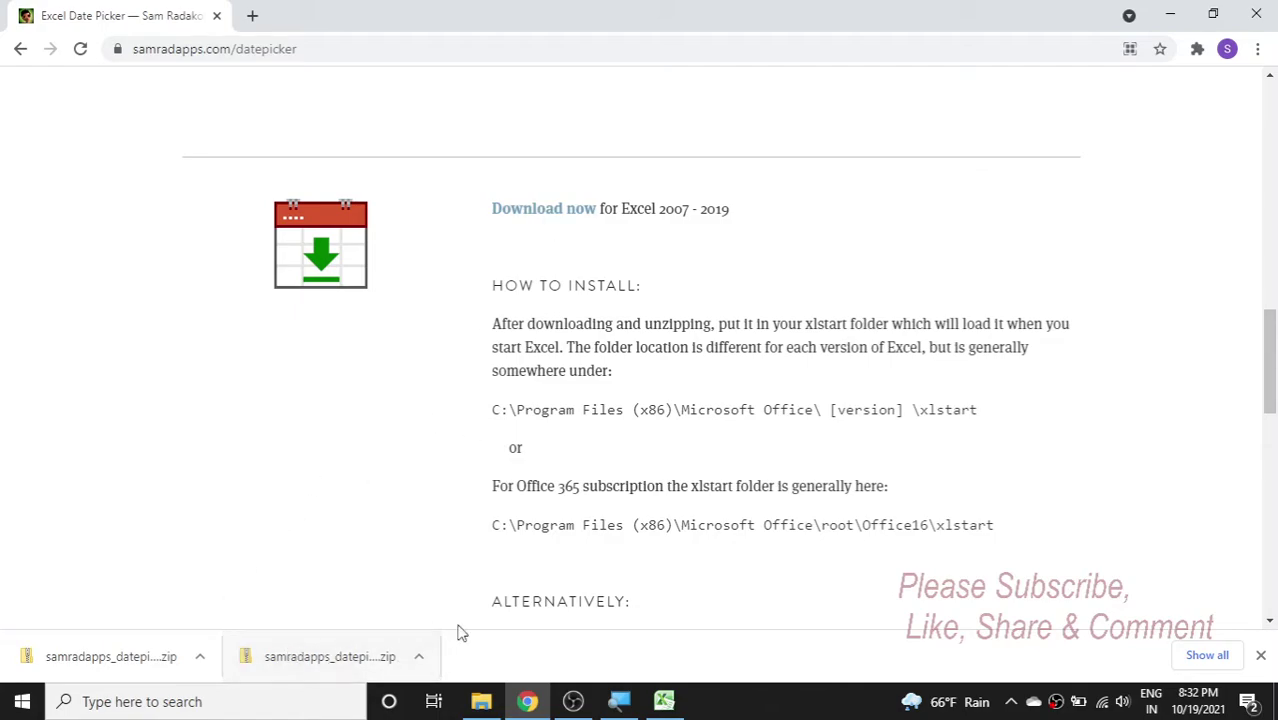
left_click(1170, 14)
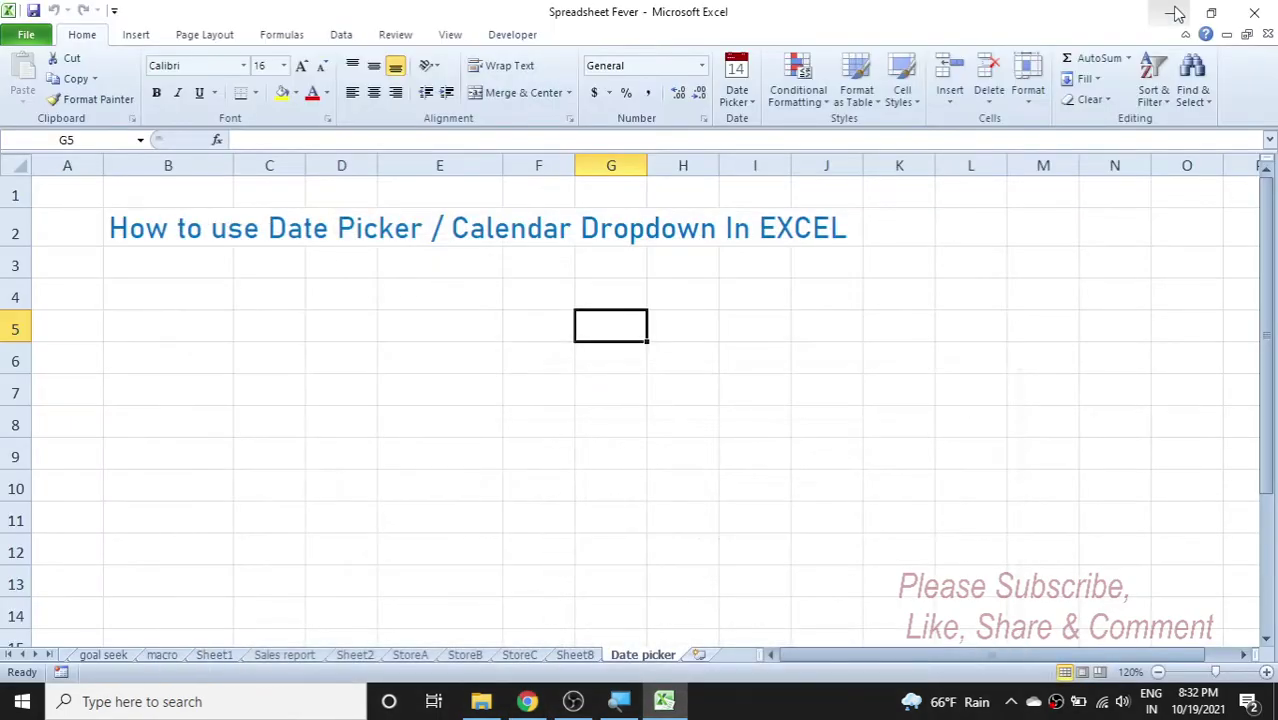
- Open the Downloads folder via This PC and open the samradapps_datepicker zip file
left_click(1174, 13)
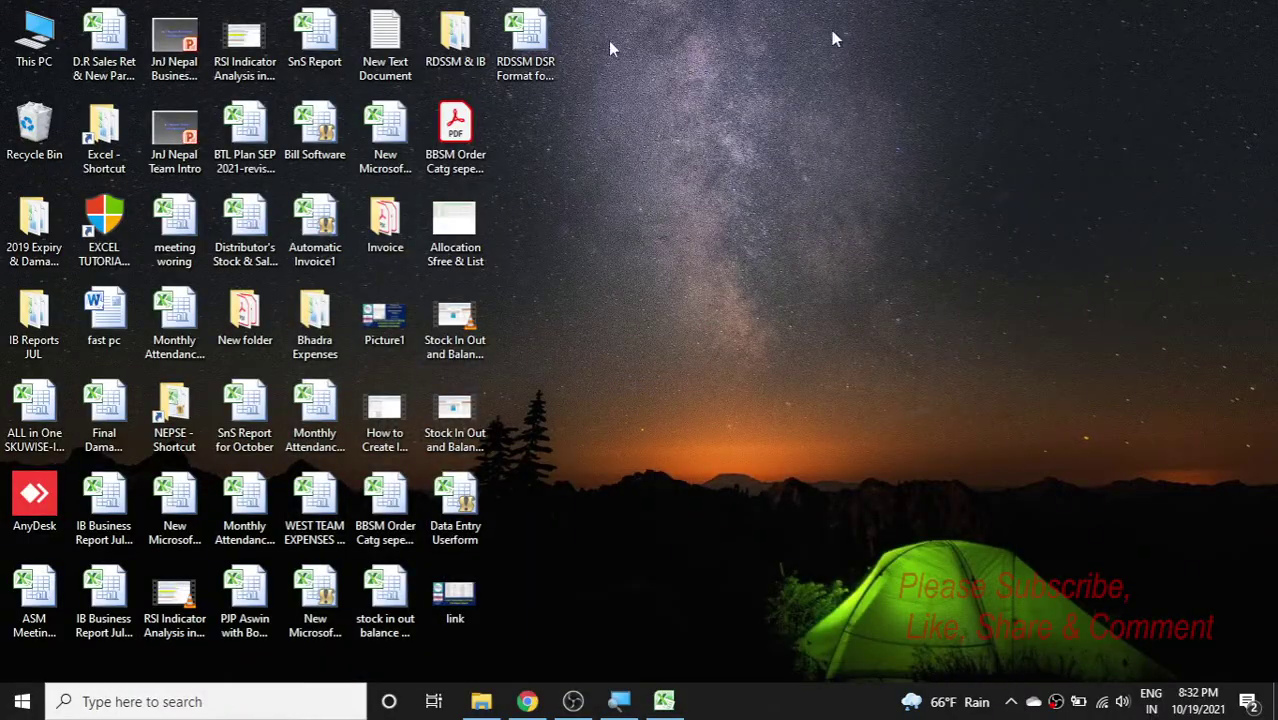
double_click(36, 38)
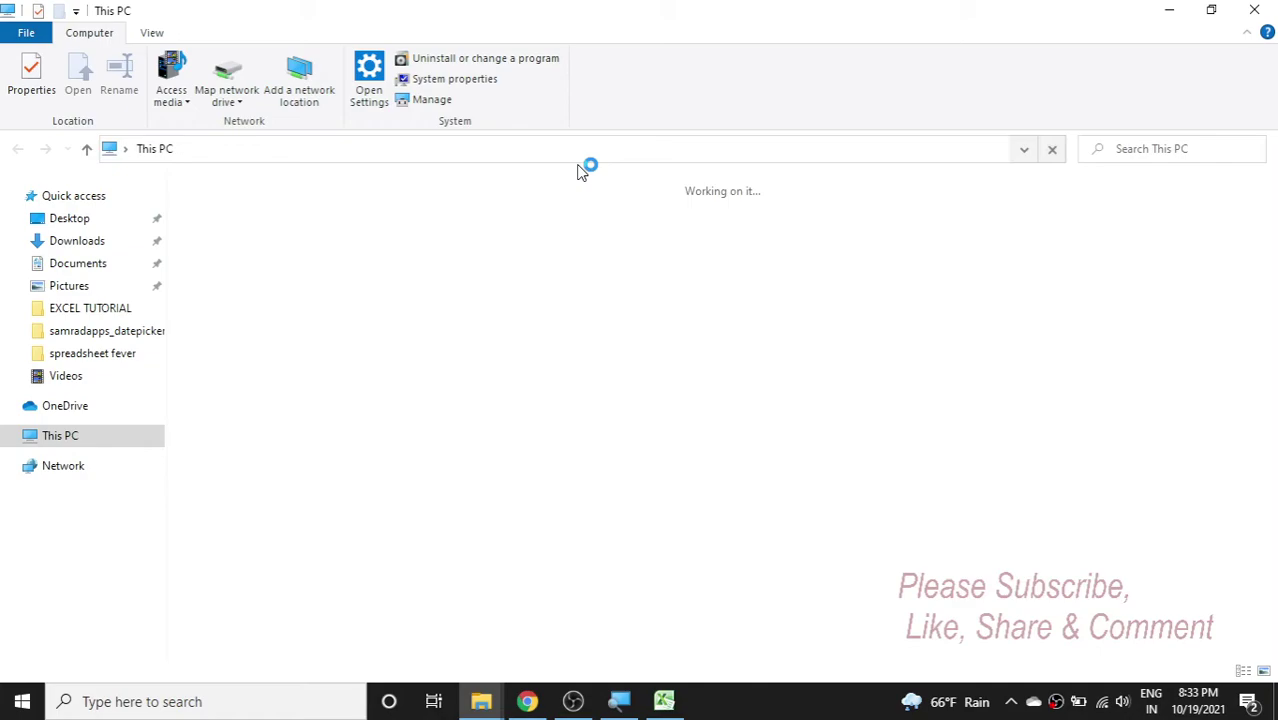
left_click(96, 242)
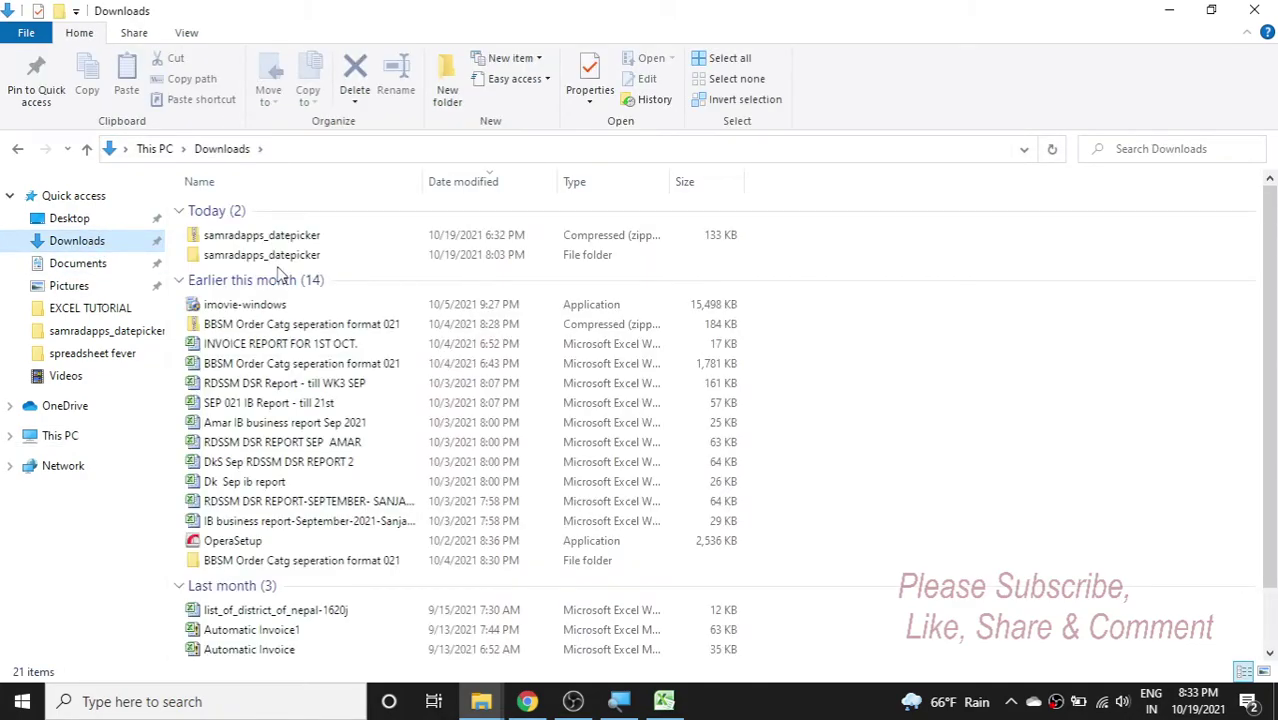
left_click(240, 236)
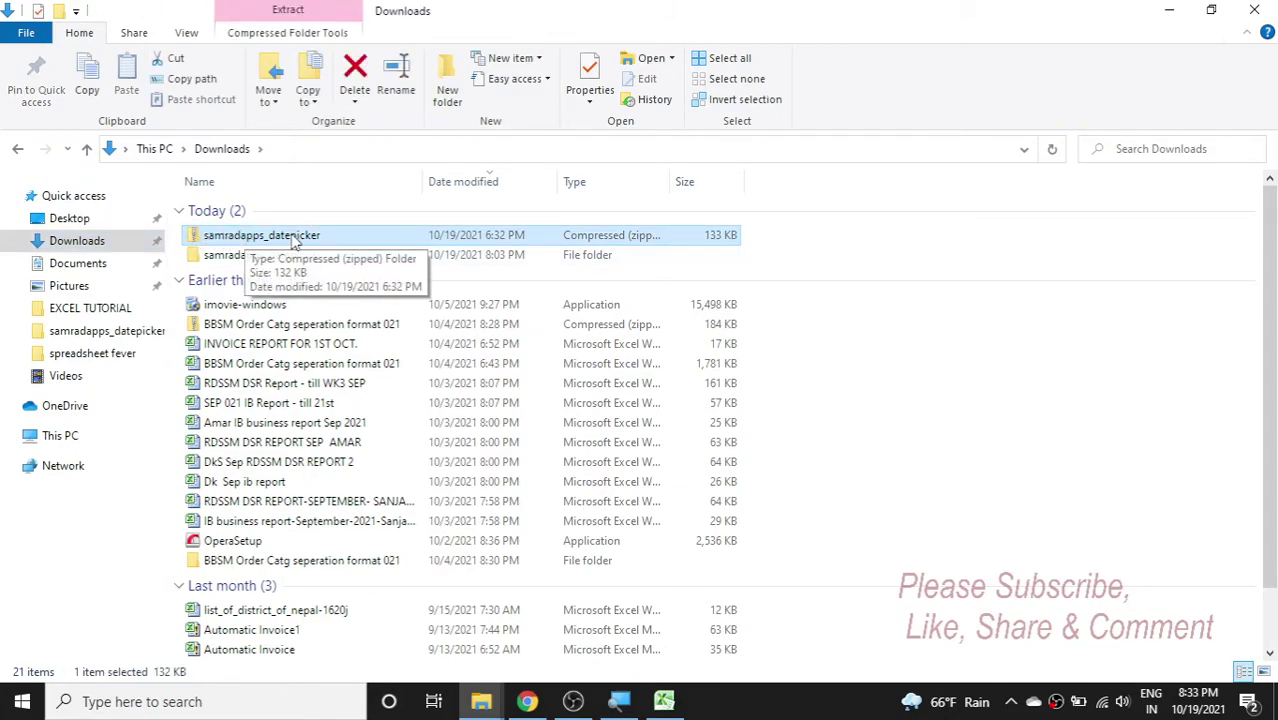
double_click(301, 235)
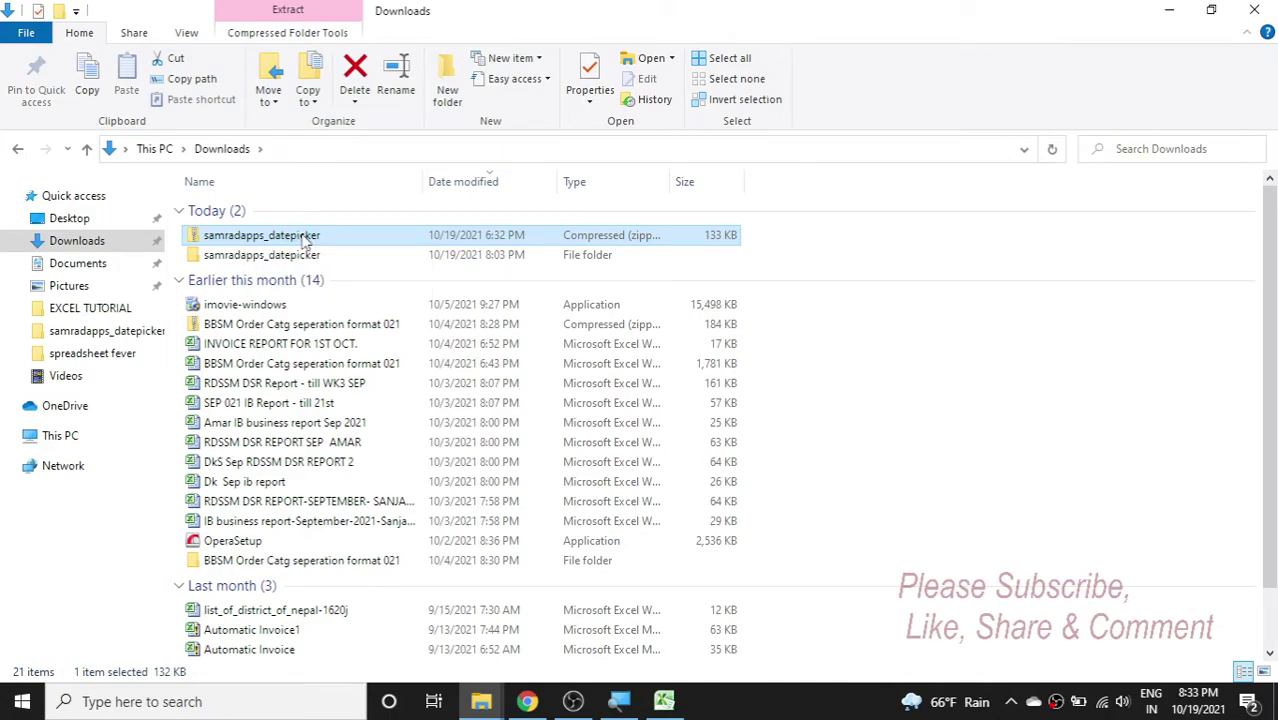
- Open the extracted samradapps_datepicker folder to see the 153 KB add-in file, then close Explorer
right_click(301, 234)
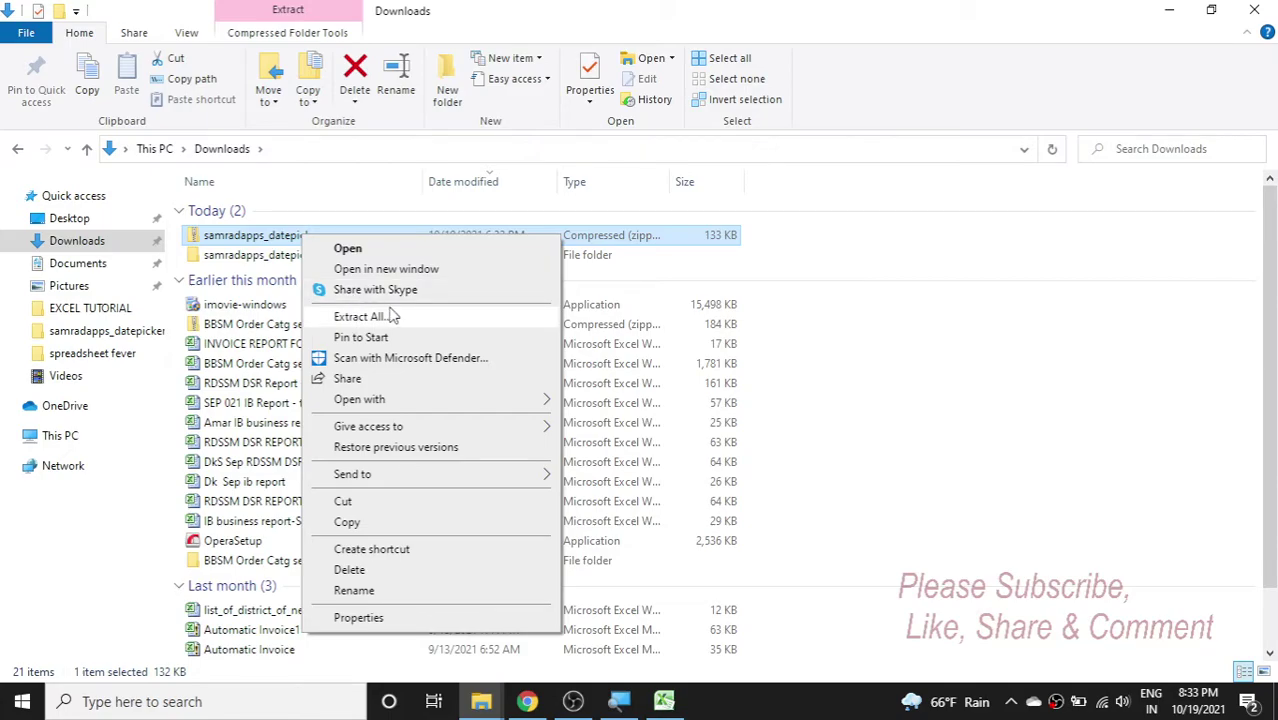
left_click(820, 340)
left_click(821, 339)
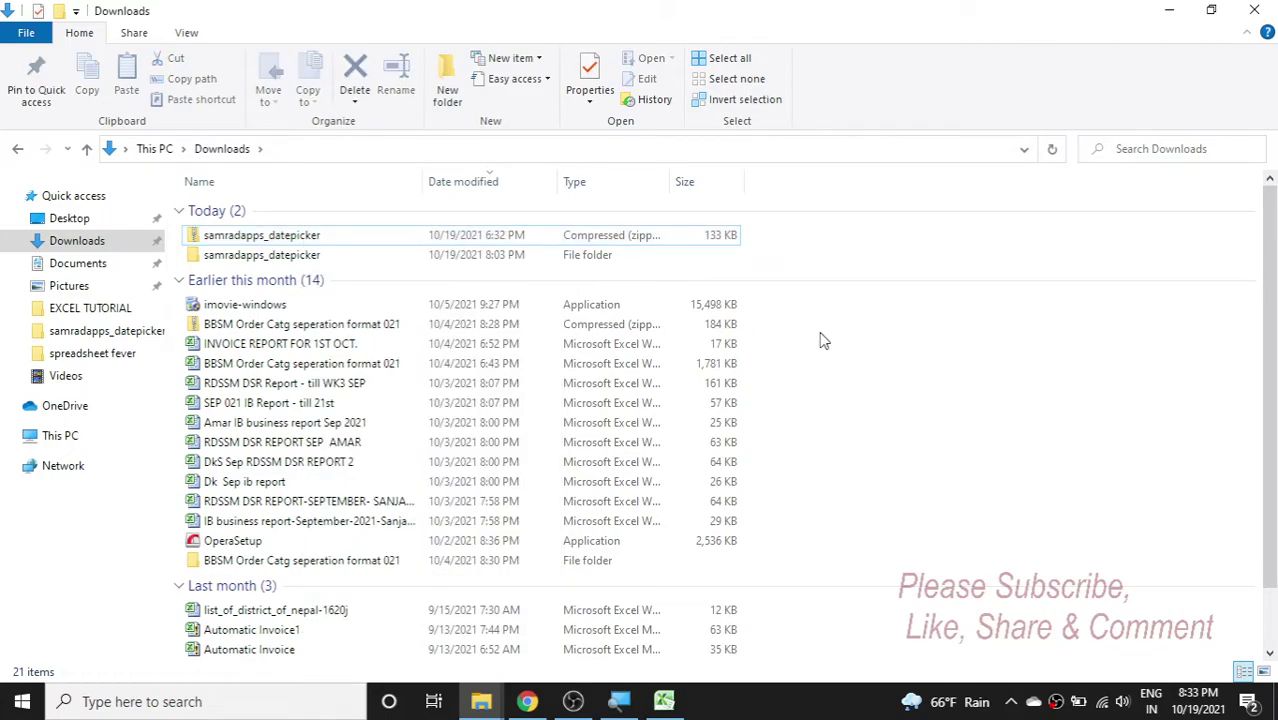
double_click(268, 256)
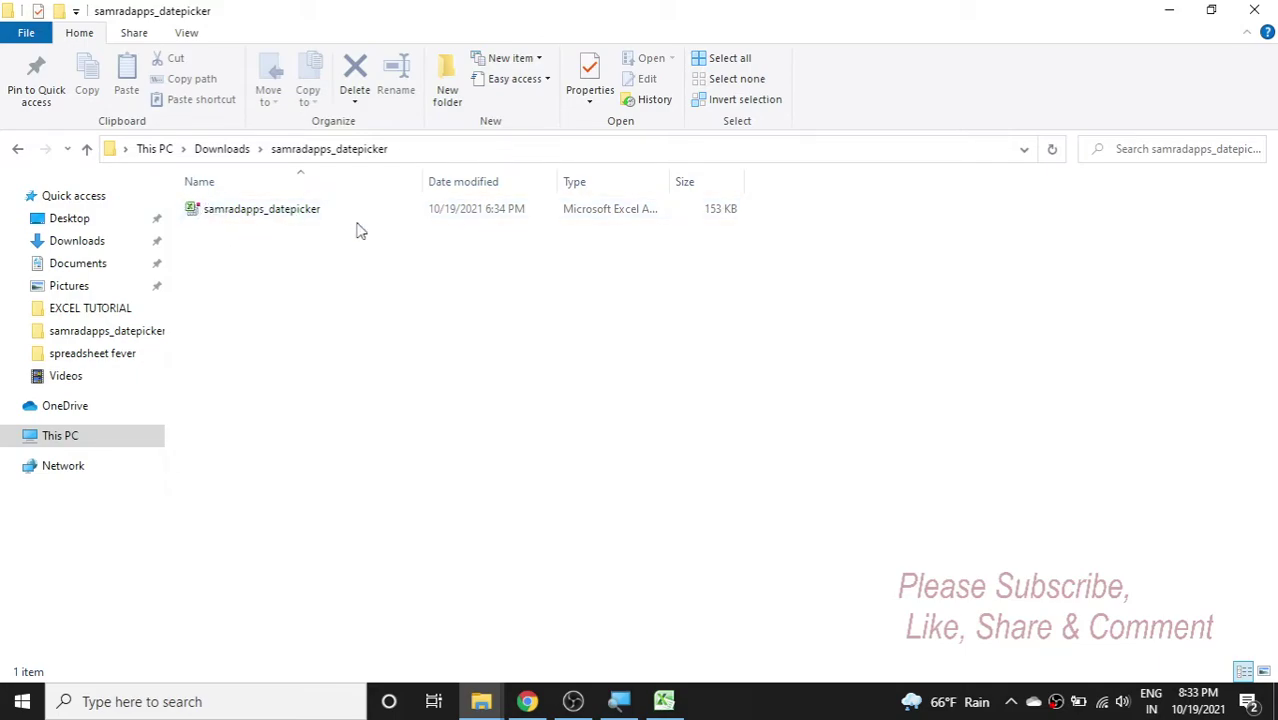
left_click(1260, 10)
- Open the Excel Add-ins manager from File > Options > Add-Ins, showing Samradapps_Datepicker ticked
left_click(664, 701)
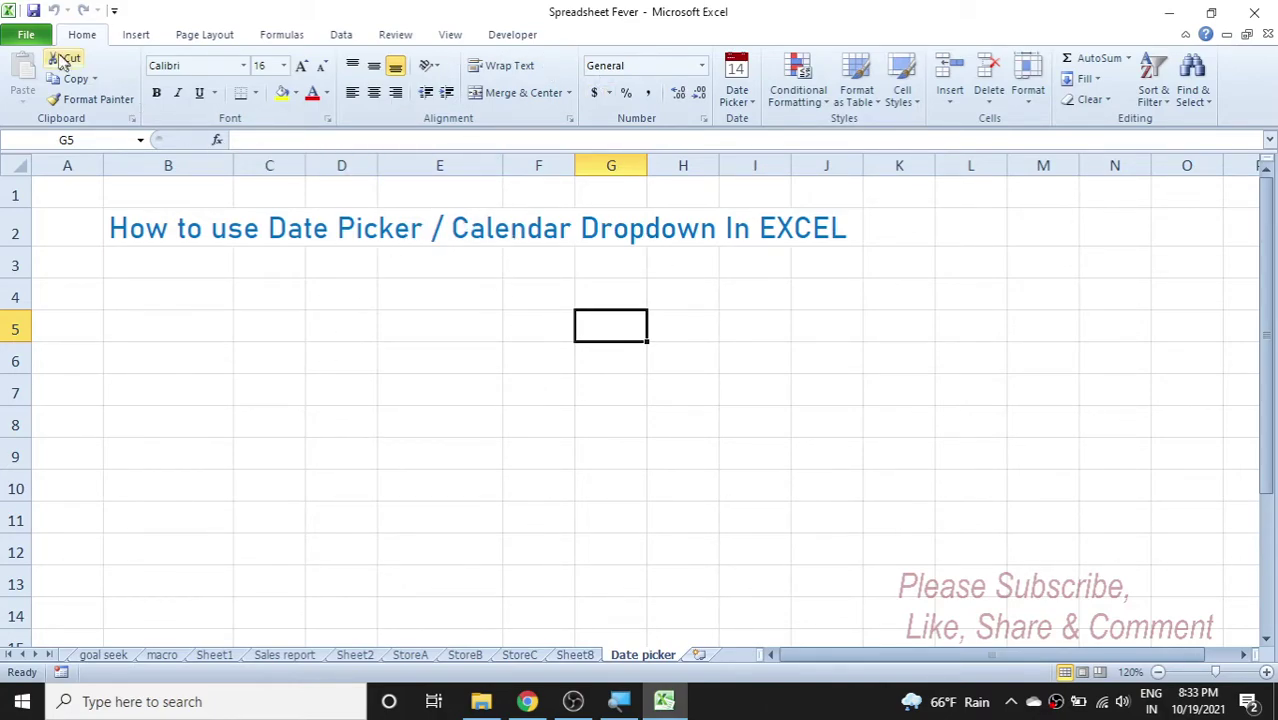
left_click(27, 36)
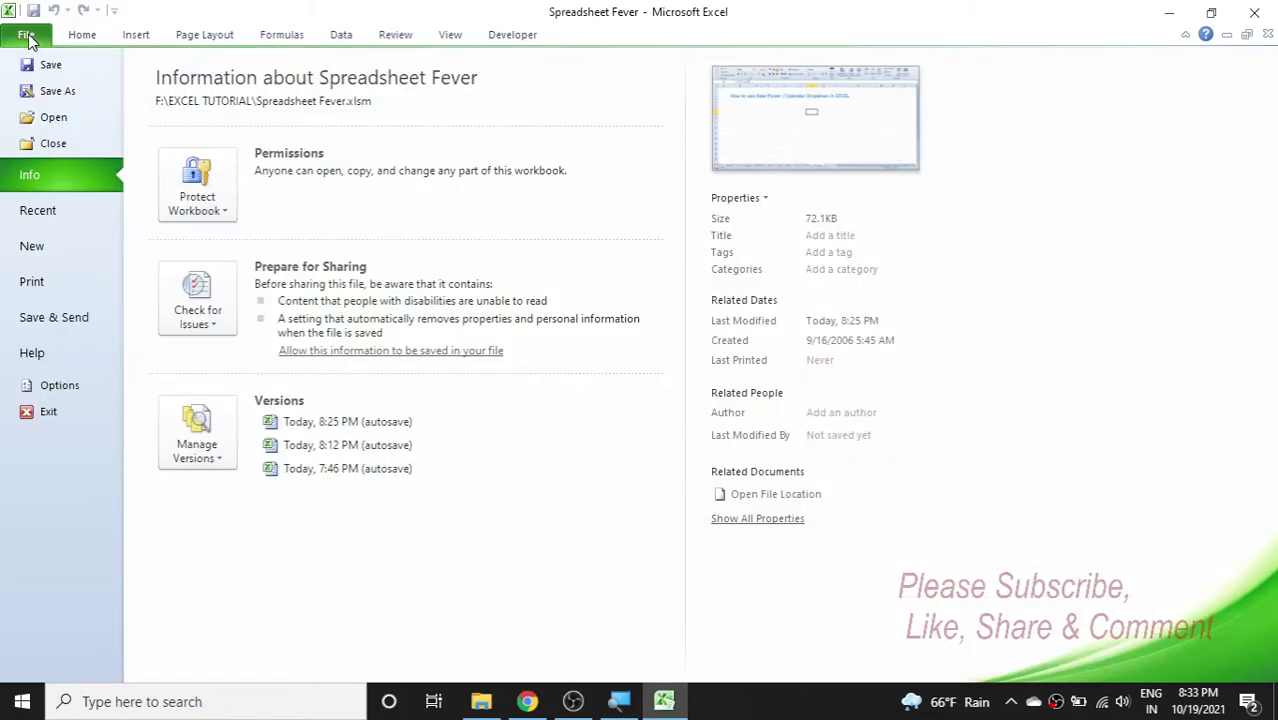
left_click(60, 386)
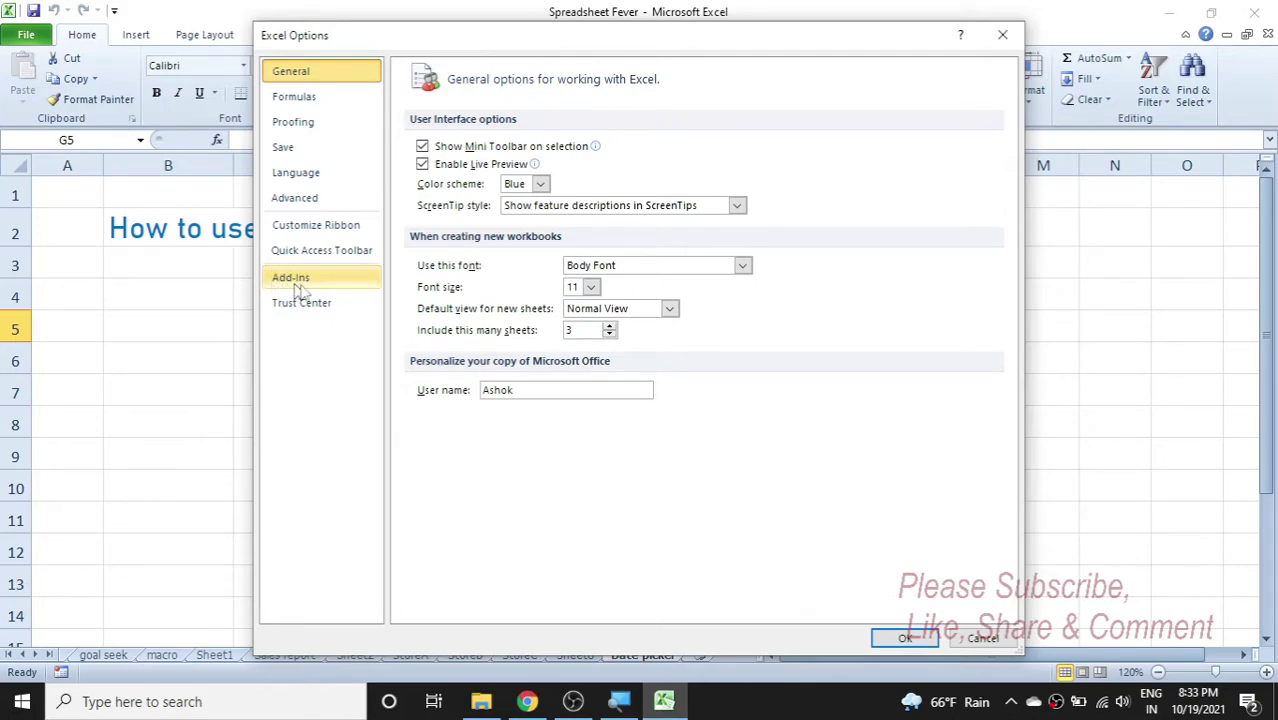
left_click(314, 287)
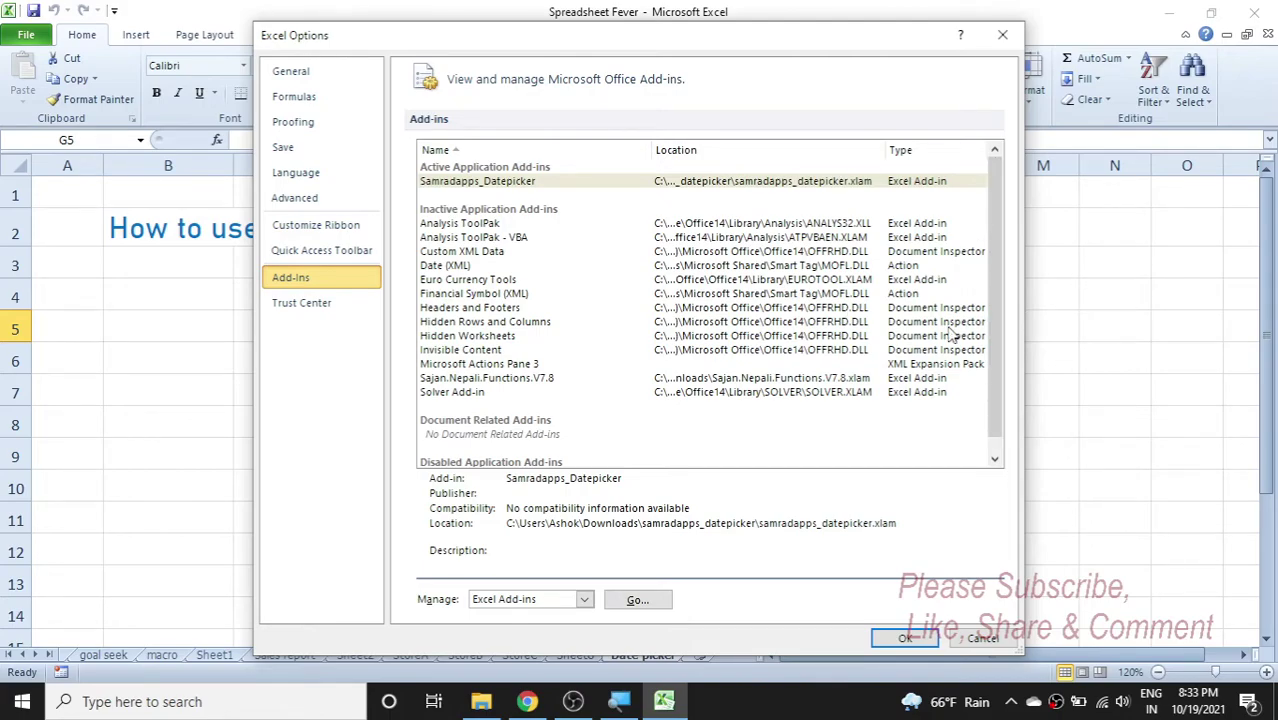
left_click(637, 600)
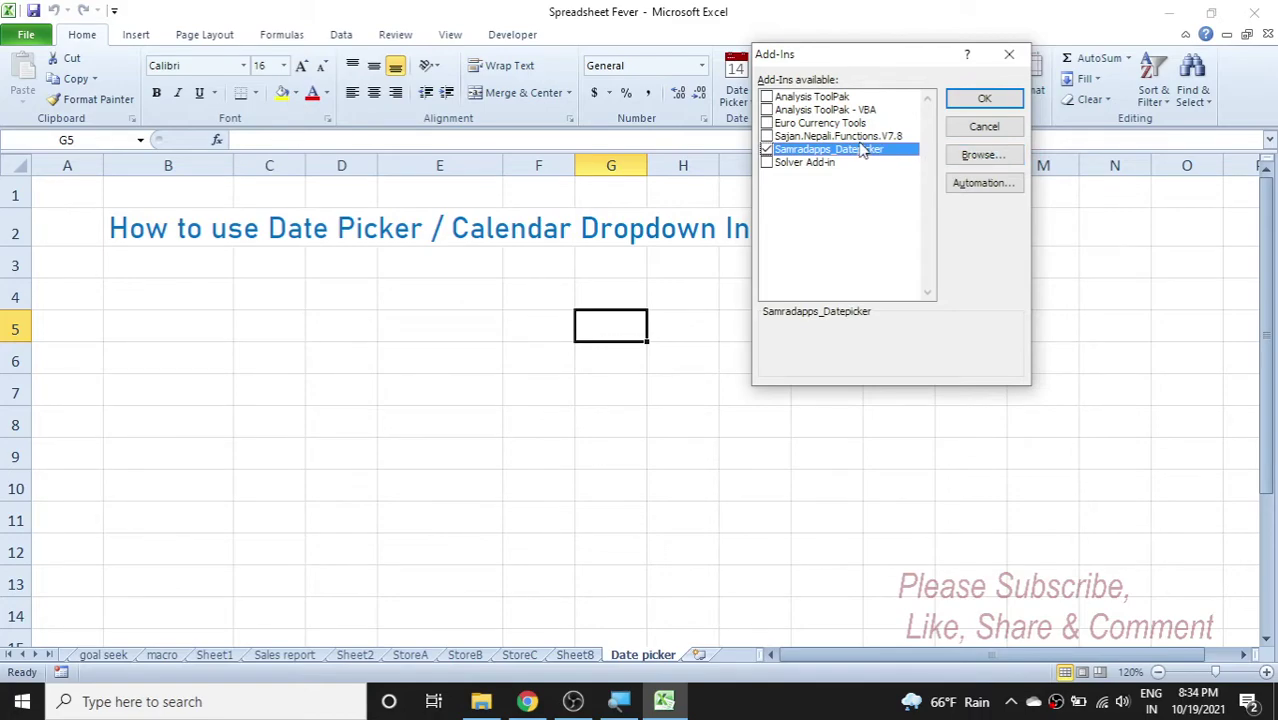
- Browse to Downloads > samradapps_datepicker, cancel, and confirm Add-Ins with Samradapps_Datepicker still enabled
left_click(970, 158)
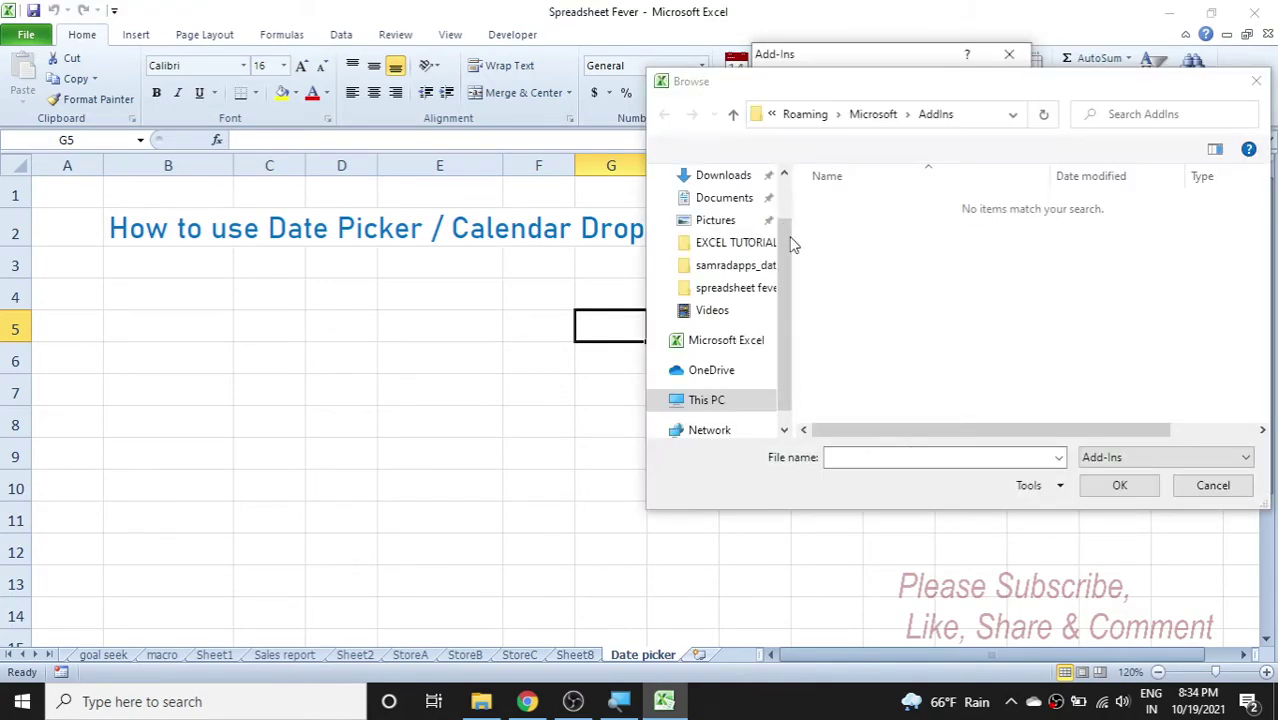
scroll(784, 178, "up", 1)
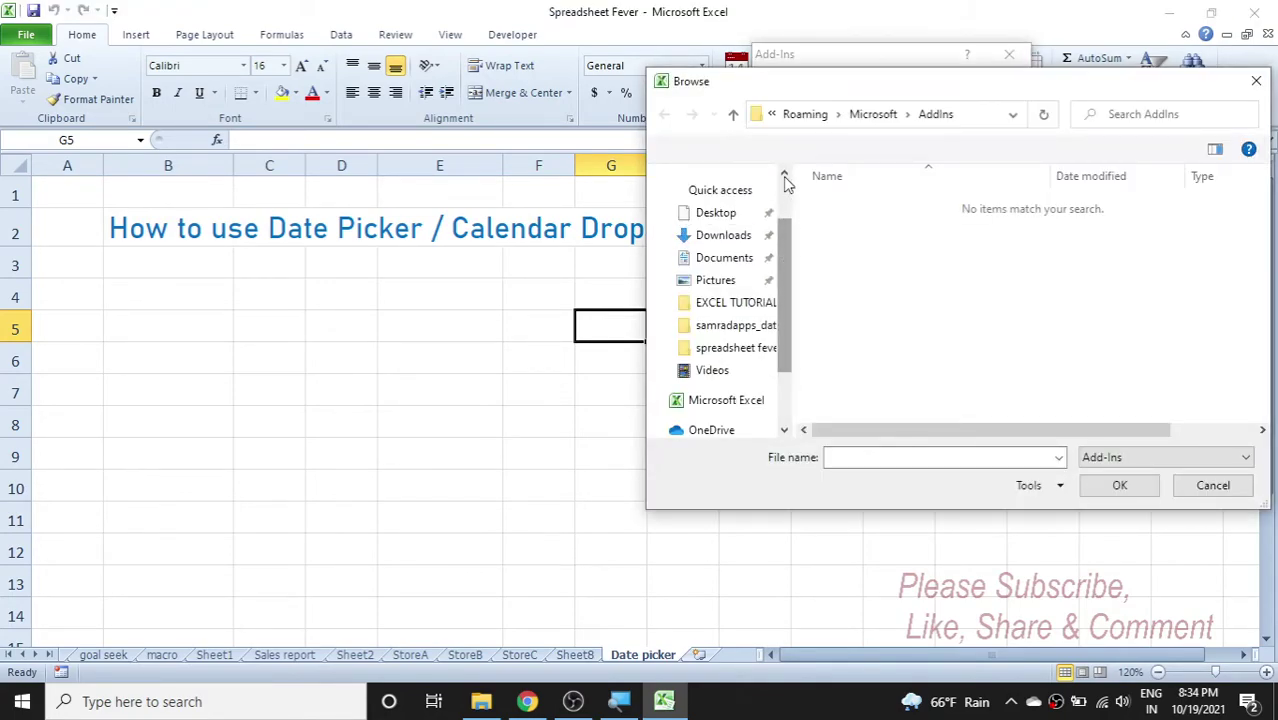
left_click(709, 241)
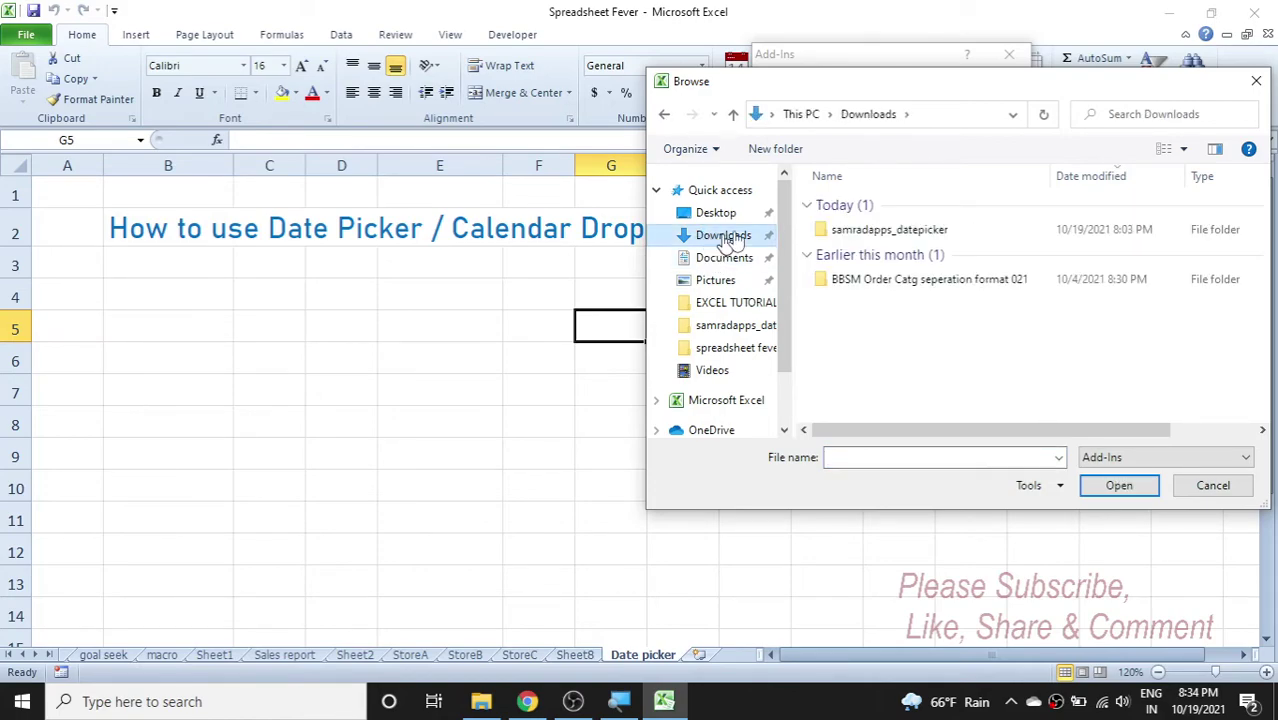
double_click(908, 238)
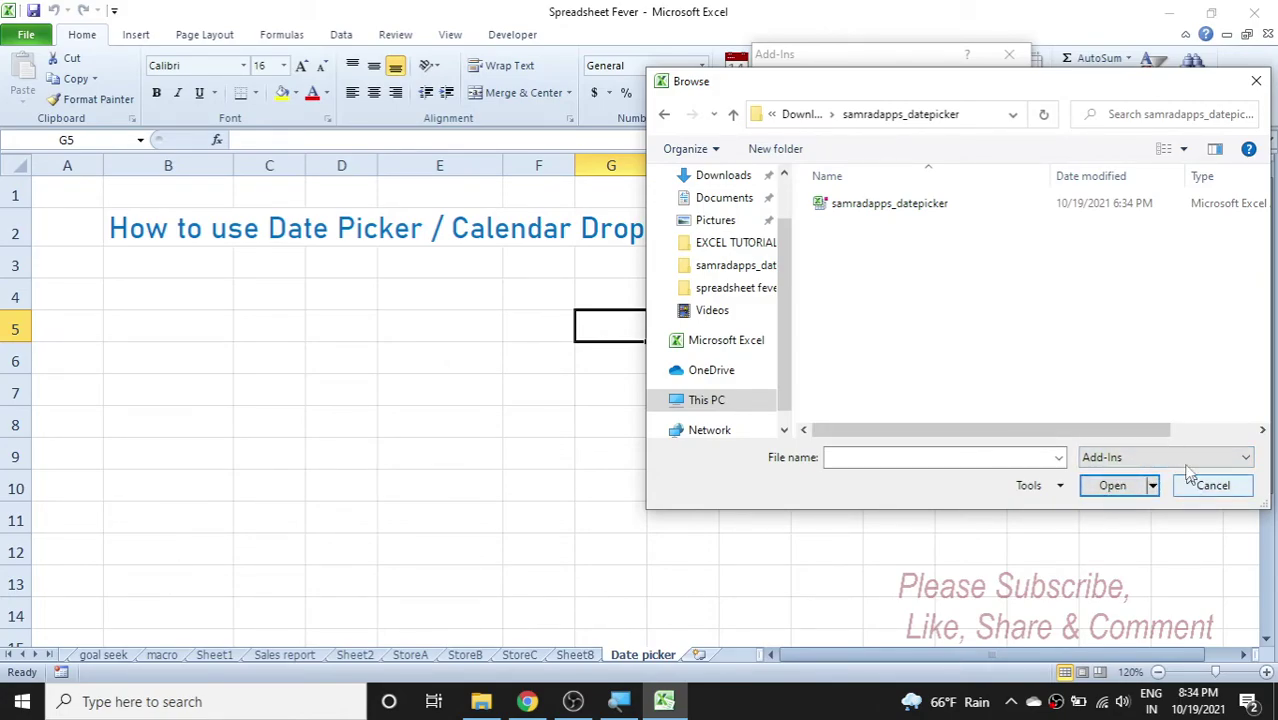
left_click(1212, 486)
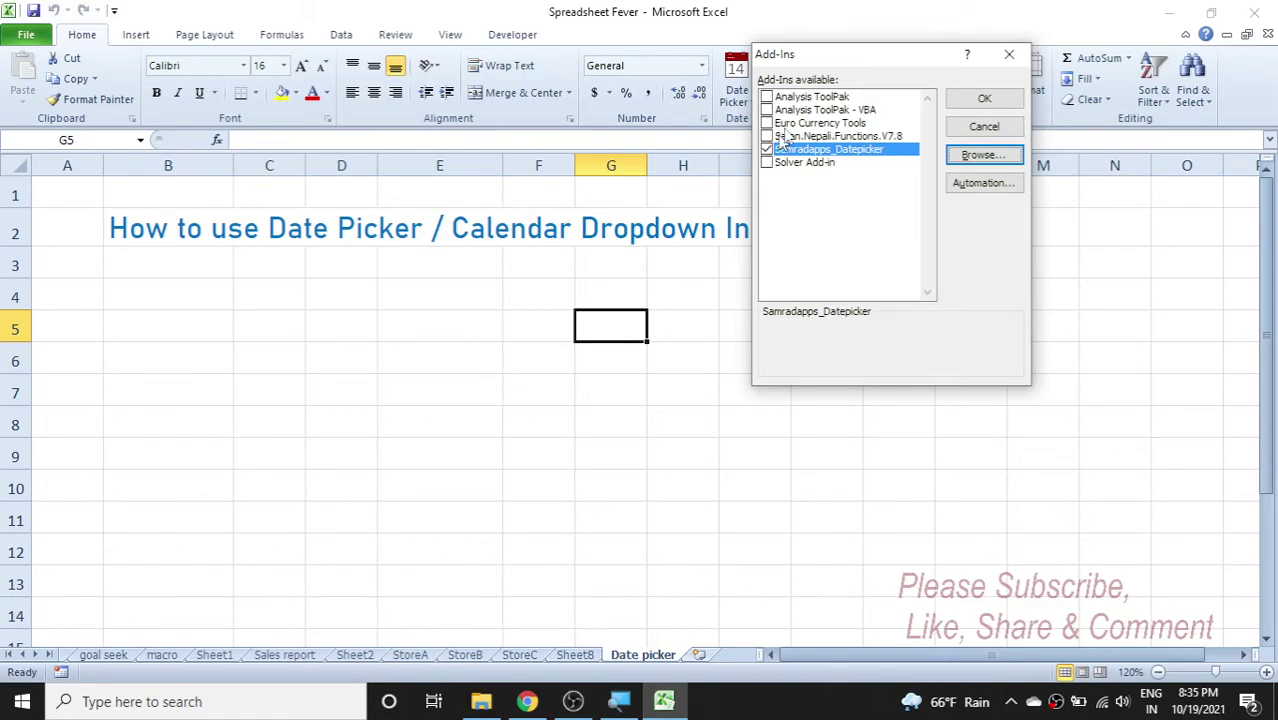
left_click(969, 99)
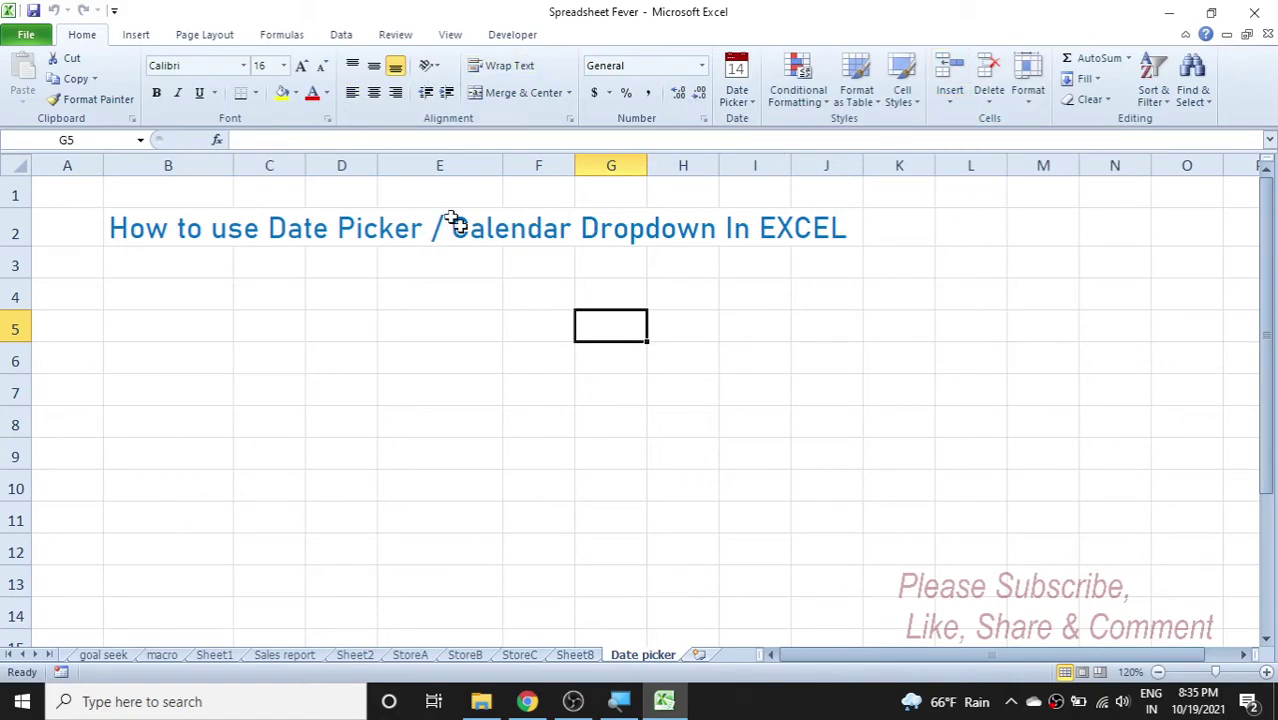
left_click(180, 284)
right_click(180, 284)
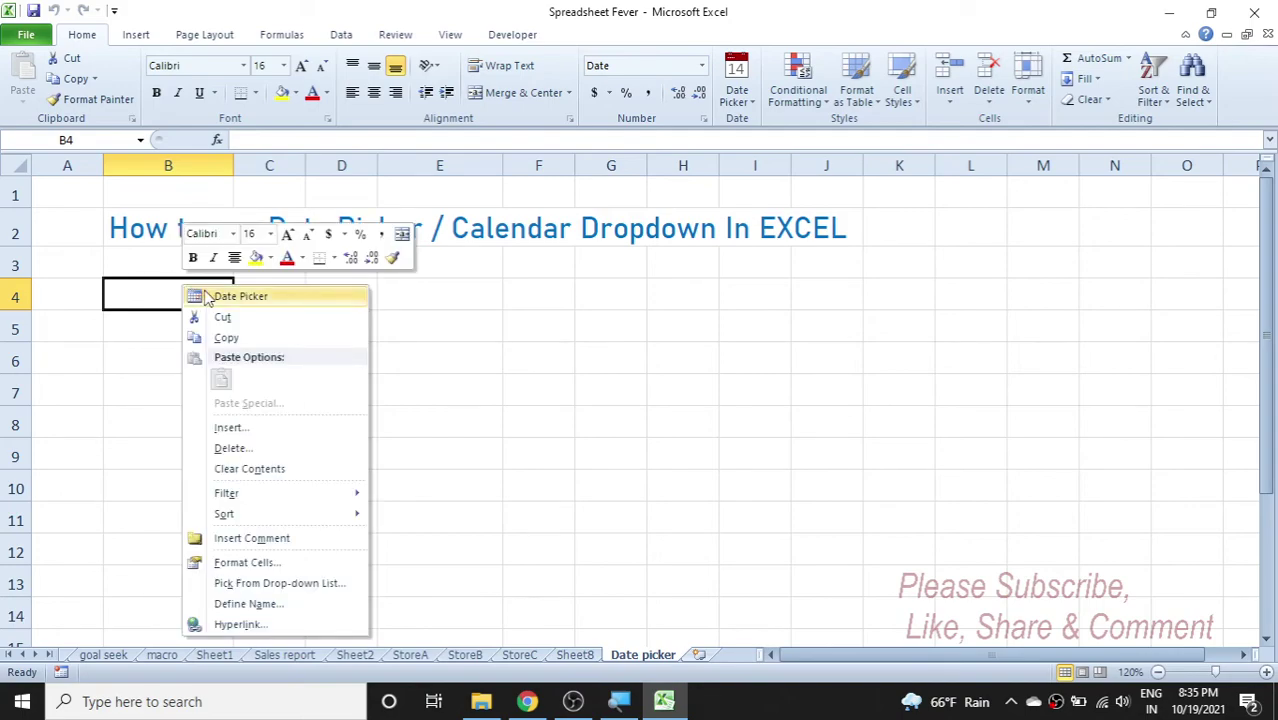
left_click(223, 300)
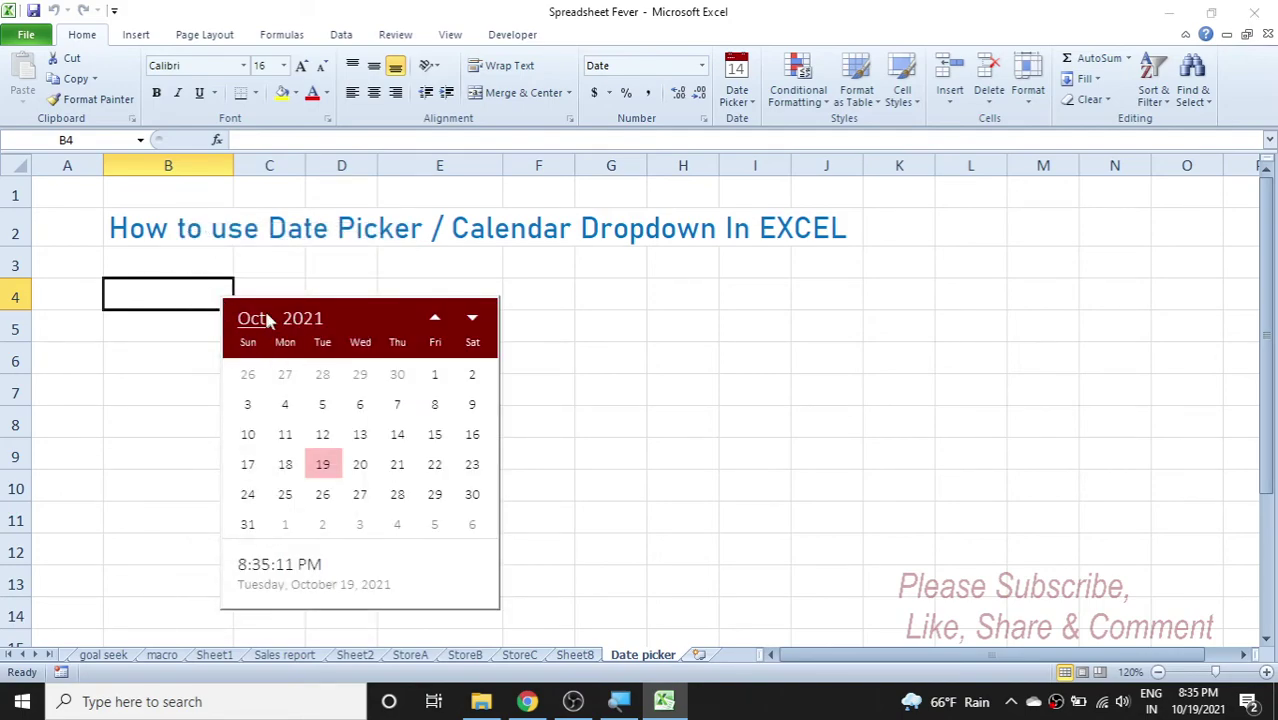
left_click(596, 411)
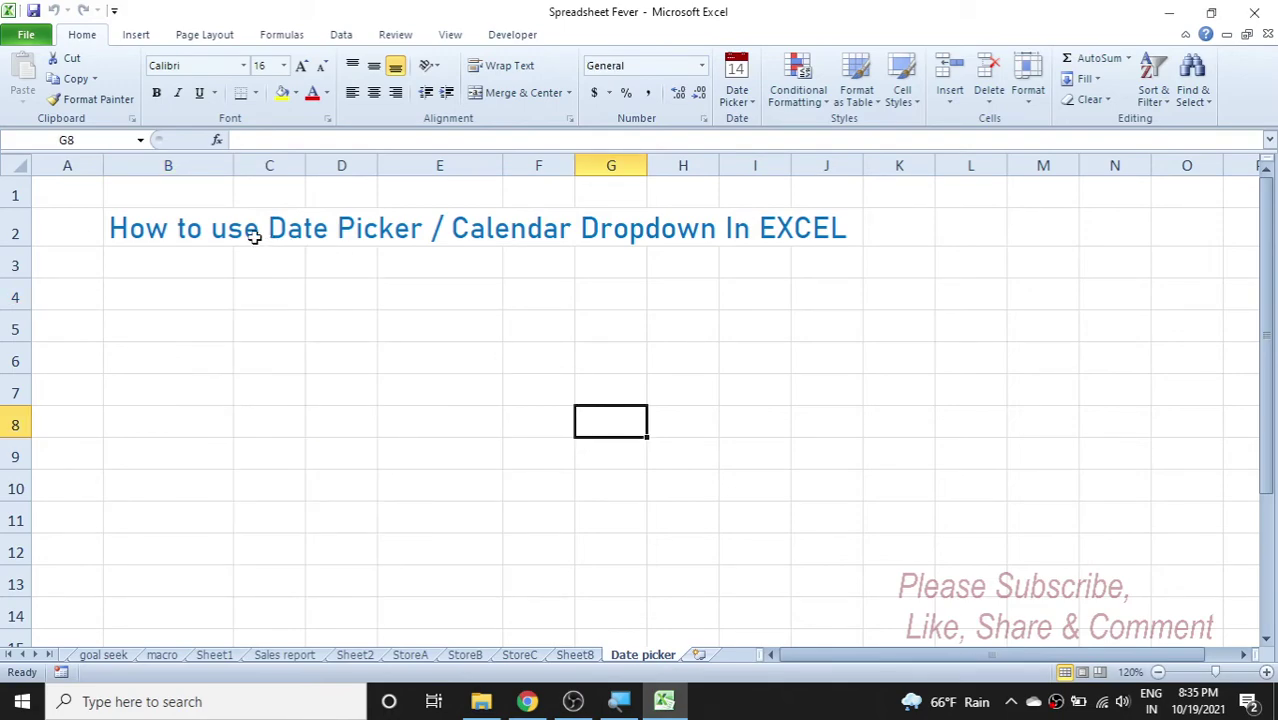
left_click(494, 303)
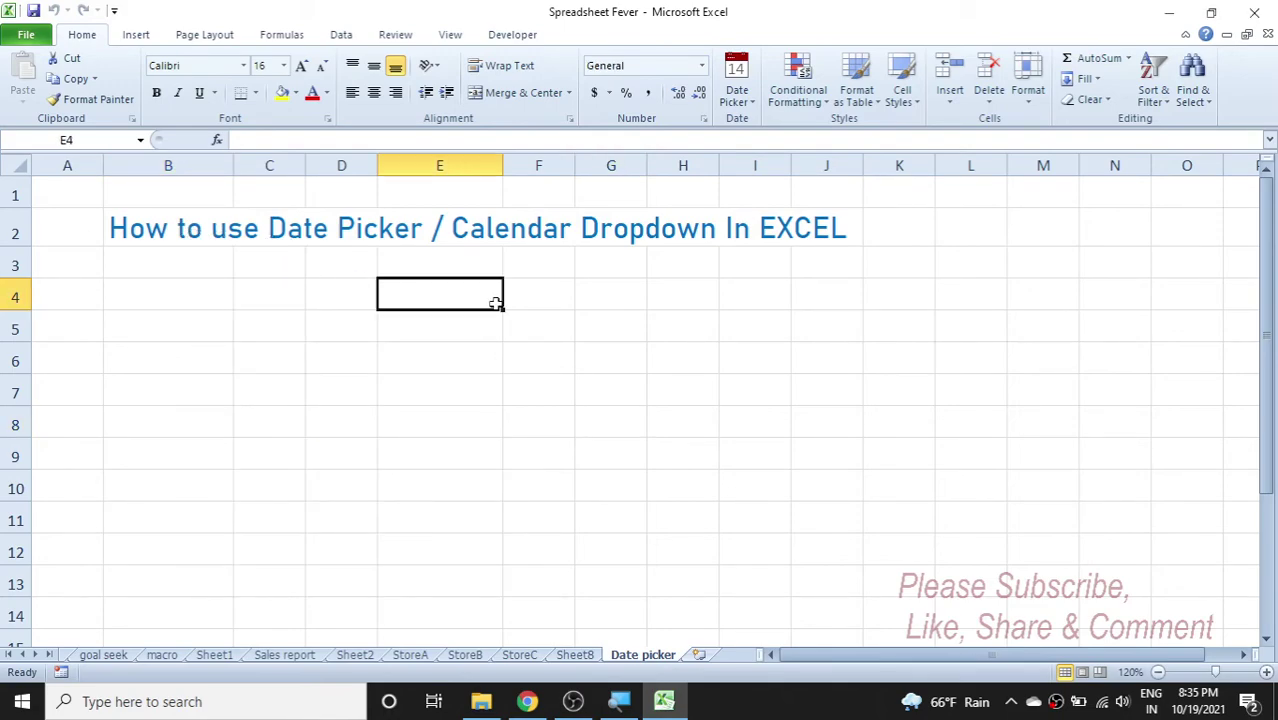
left_click(196, 298)
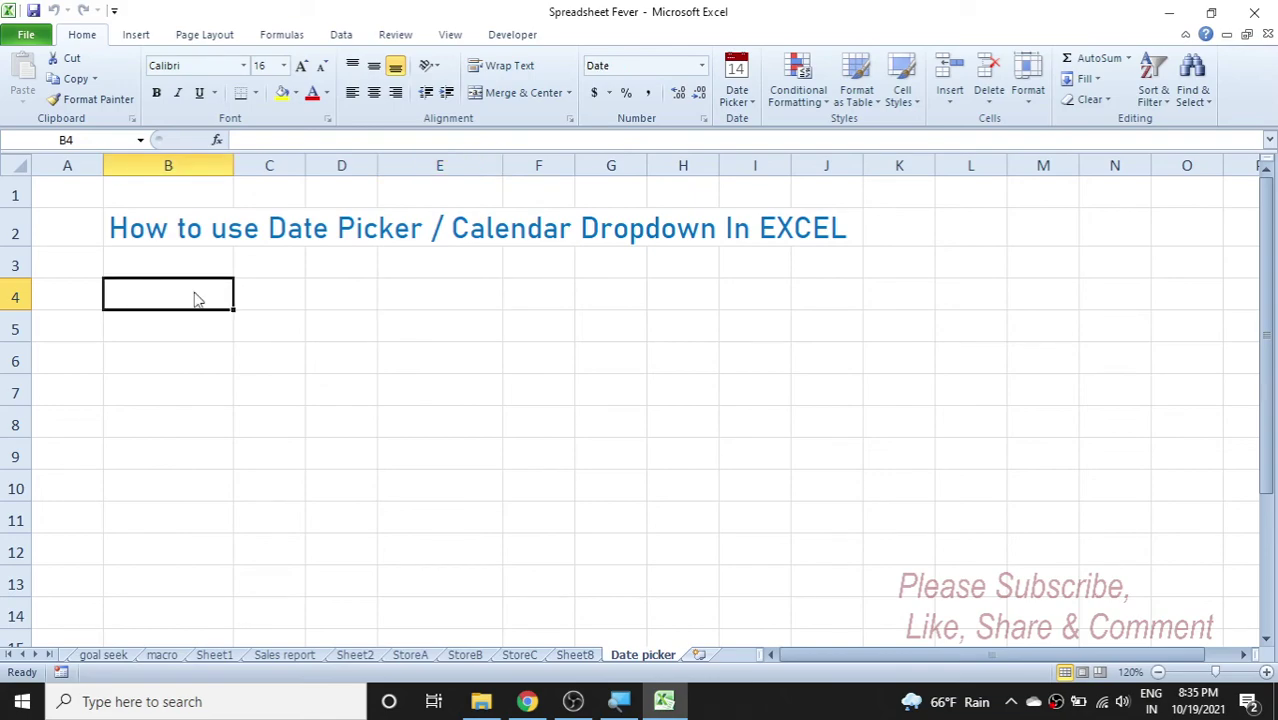